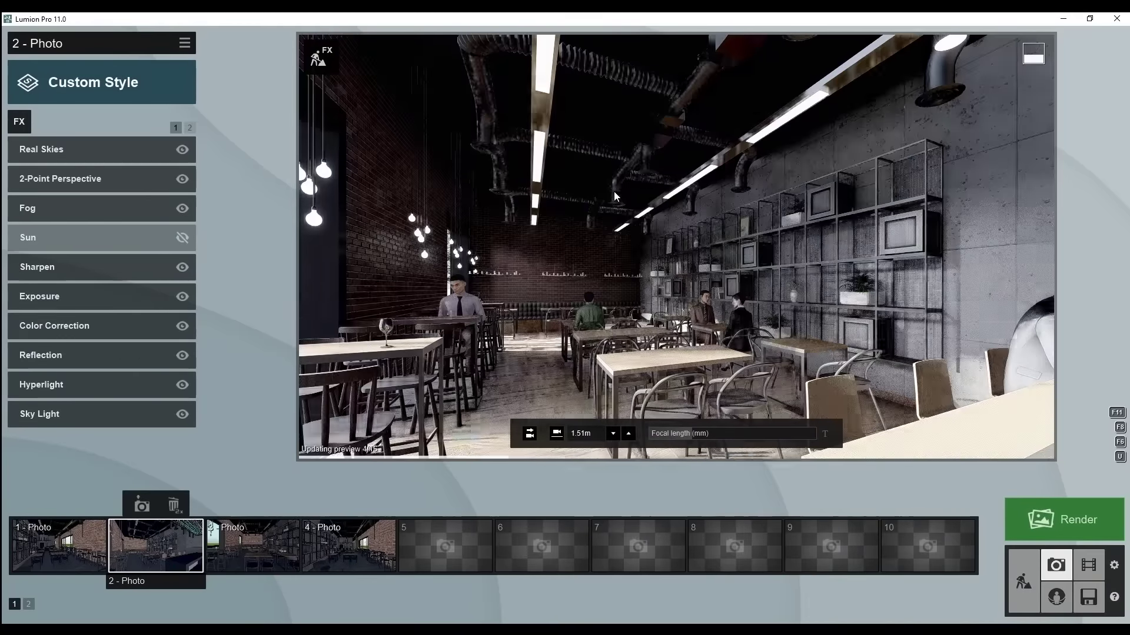
Replace the tree on the near lawn outside the building with a different broadleaf tree from the Nature library
{"action": "left_click", "coordinate": [253, 545]}
{"action": "left_click", "coordinate": [349, 546]}
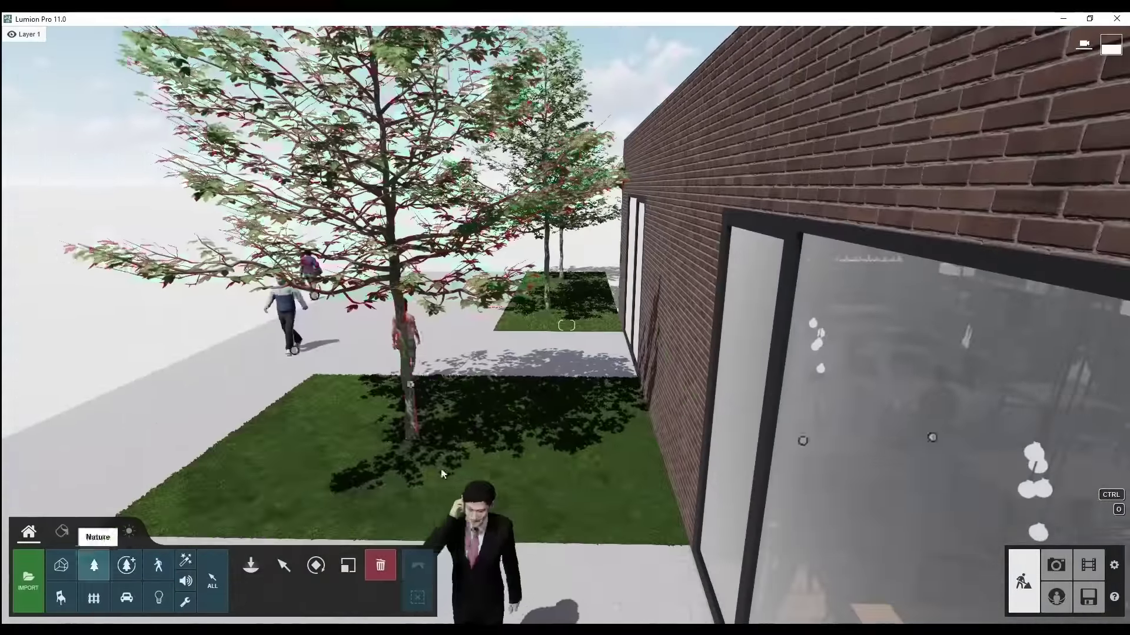
{"action": "left_click", "coordinate": [95, 565]}
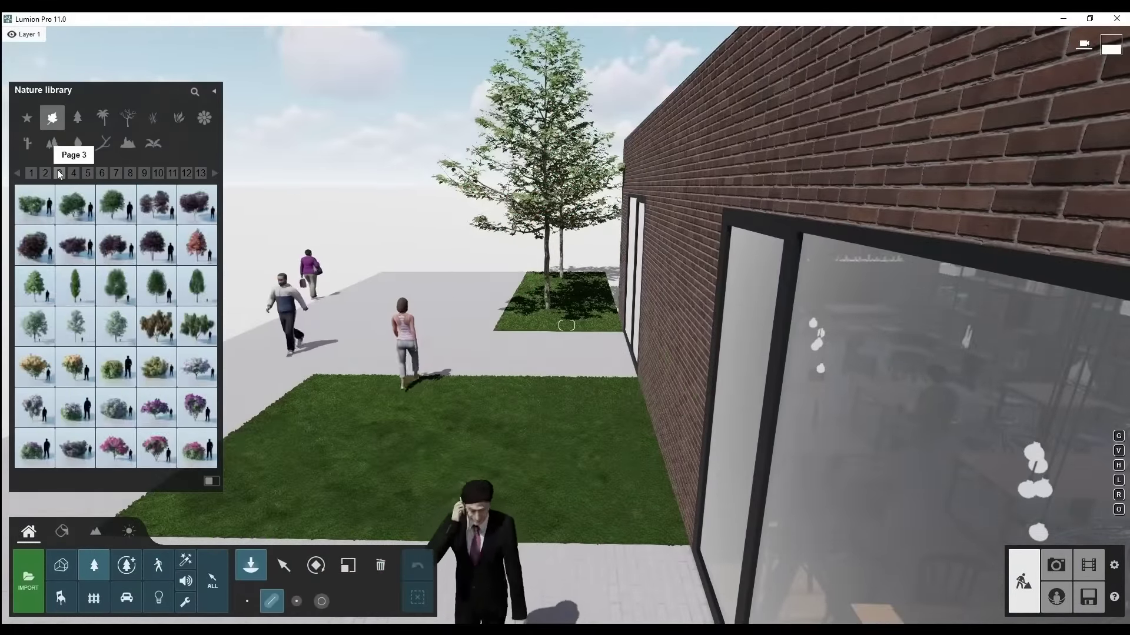
{"action": "left_click", "coordinate": [87, 173]}
{"action": "left_click", "coordinate": [116, 173]}
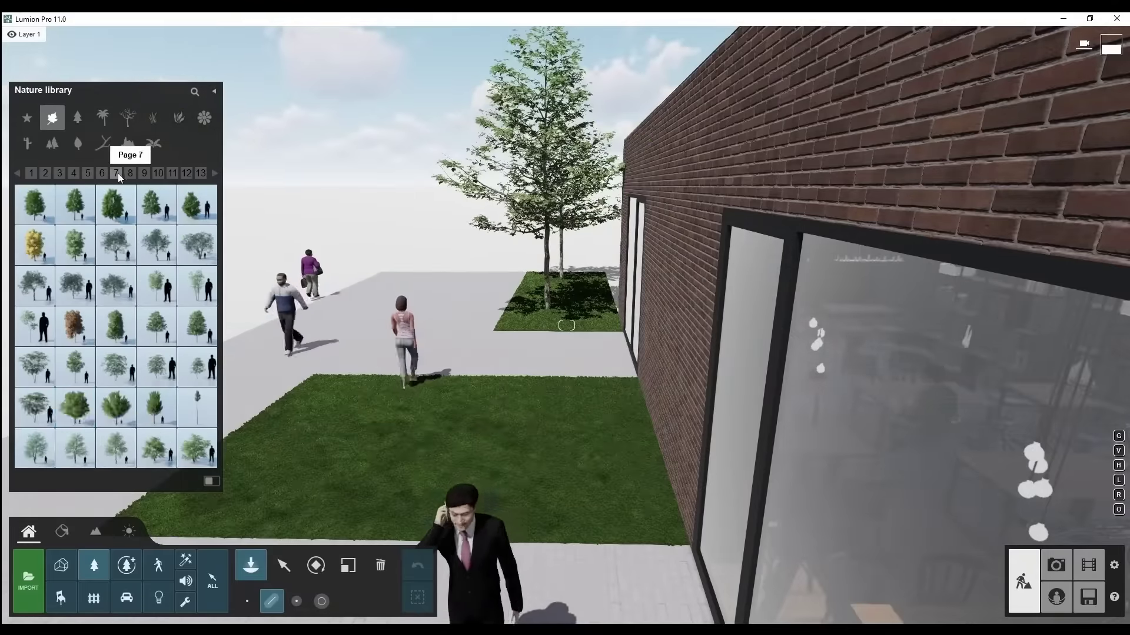
{"action": "left_click", "coordinate": [157, 173]}
{"action": "left_click", "coordinate": [144, 173]}
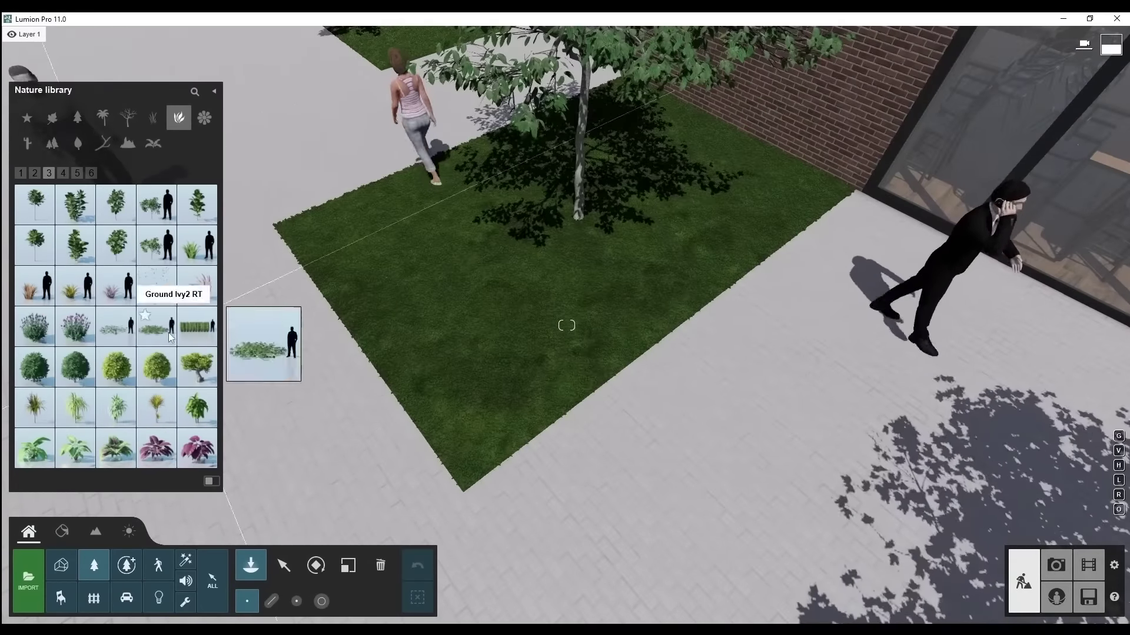
Plant wild grass on the lawn around the new tree's trunk and check the result in the saved photos
{"action": "left_click", "coordinate": [153, 118]}
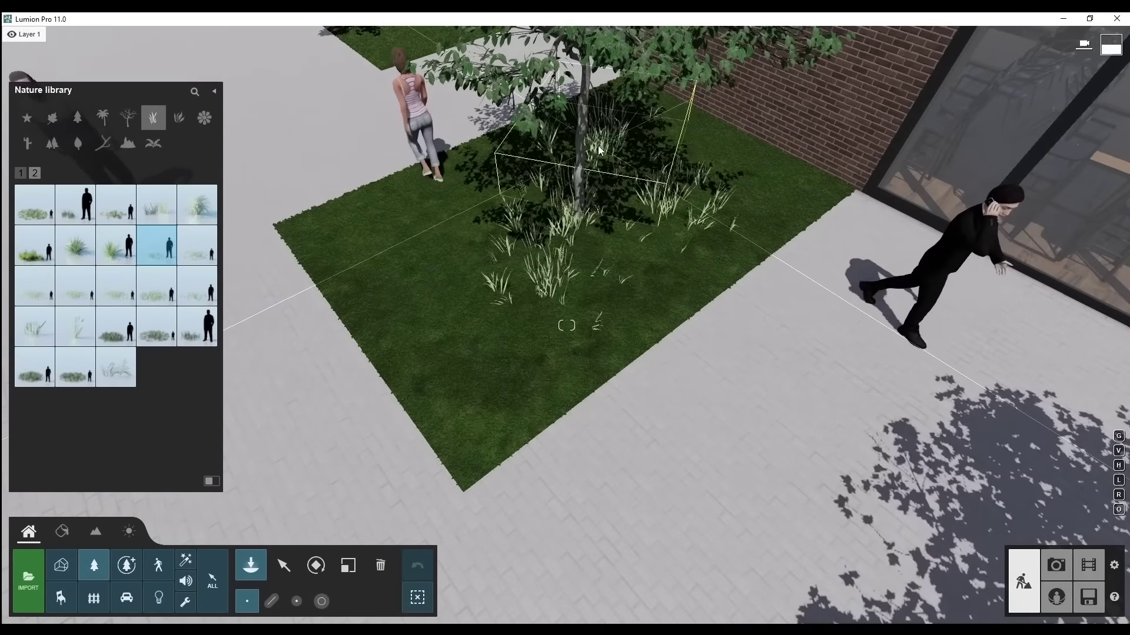
{"action": "left_click", "coordinate": [147, 144]}
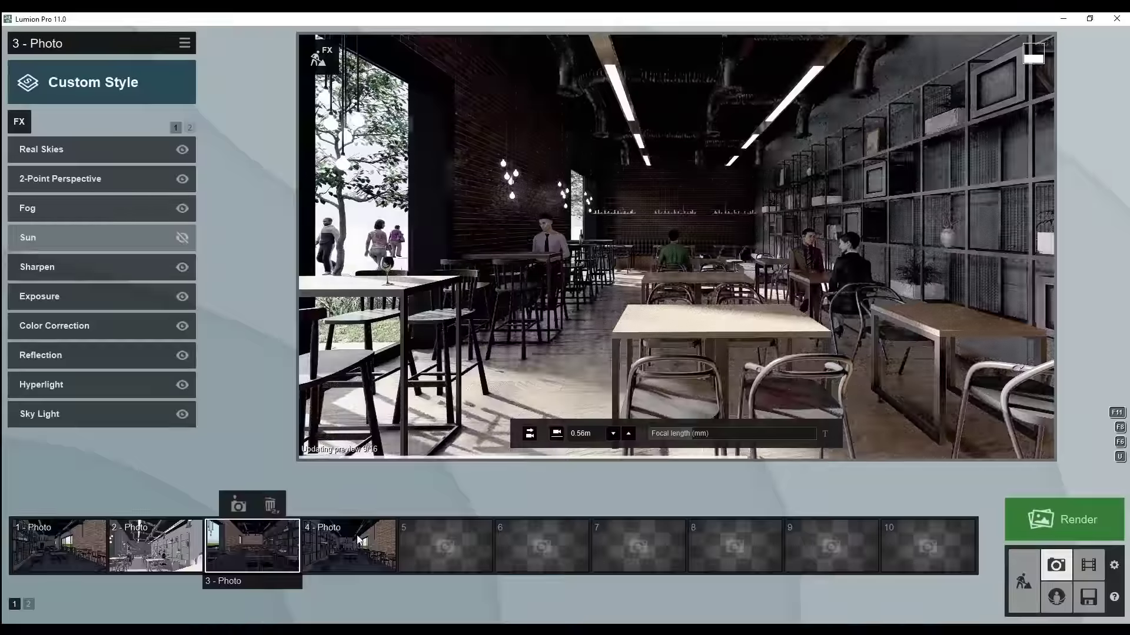
{"action": "left_click", "coordinate": [142, 506]}
{"action": "left_click", "coordinate": [46, 506]}
{"action": "left_click", "coordinate": [186, 568]}
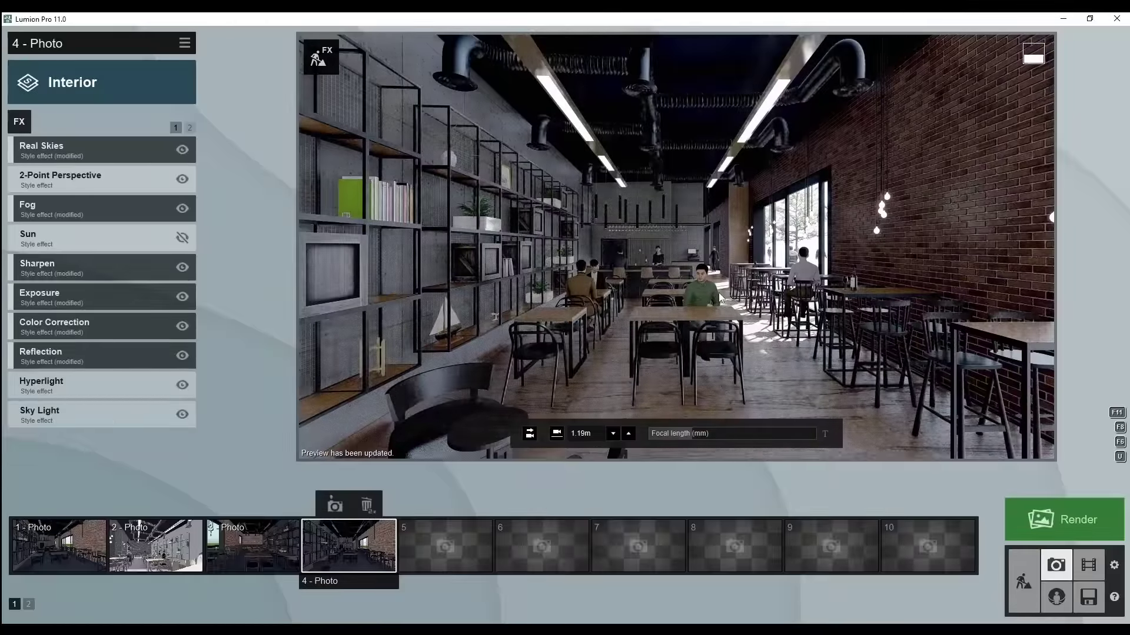
Set the Real Skies heading of photo 3 to 41.8°
{"action": "left_click", "coordinate": [41, 149]}
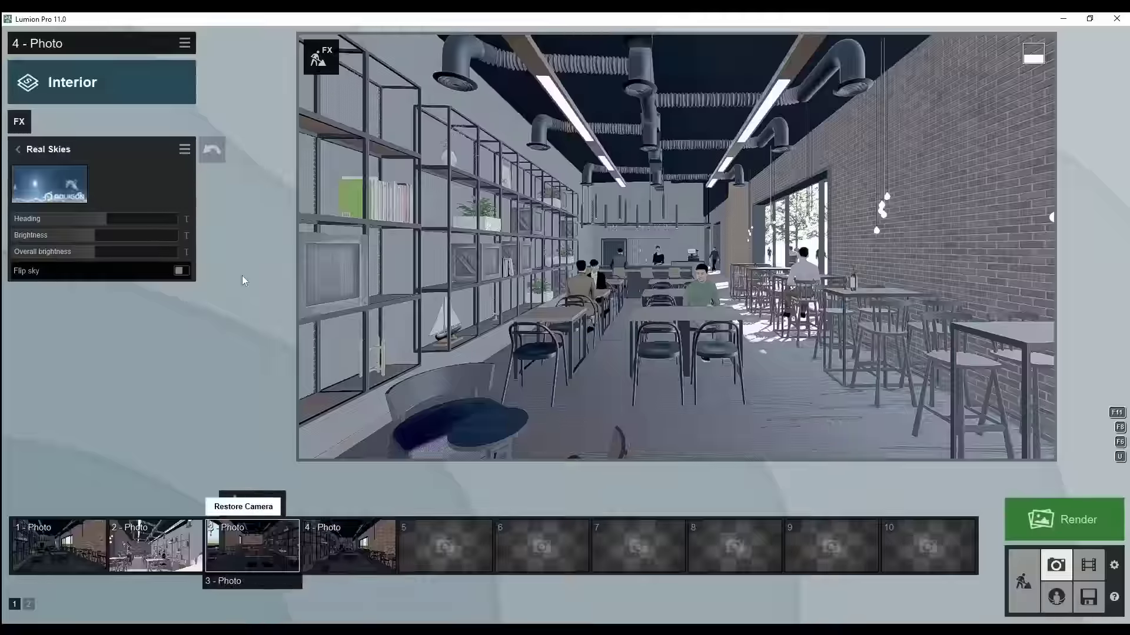
{"action": "left_click", "coordinate": [252, 544]}
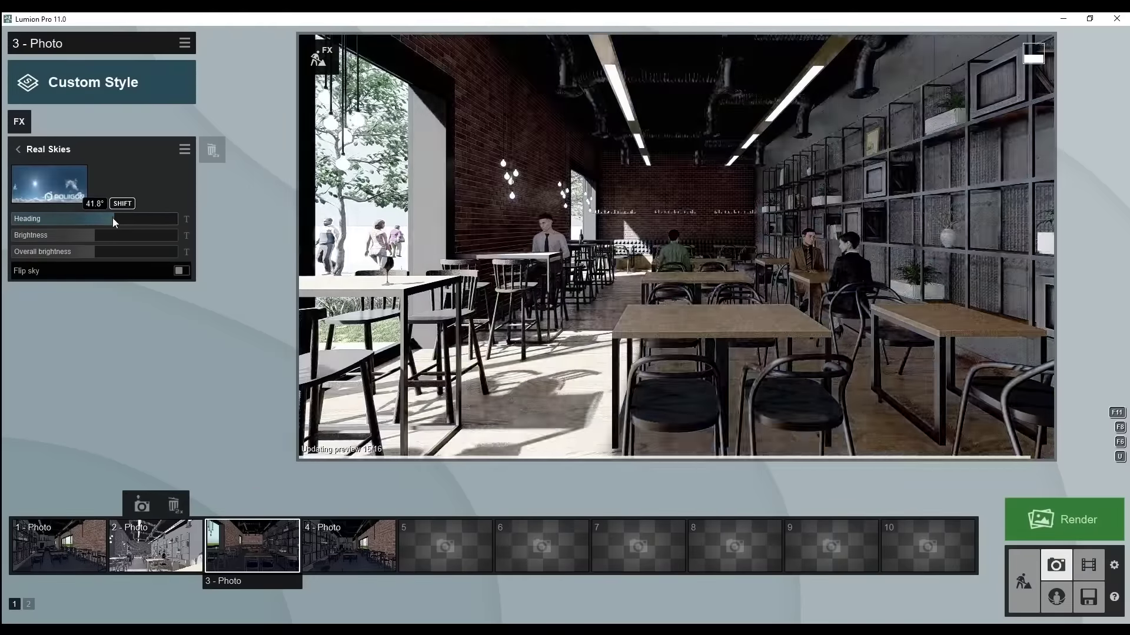
{"action": "left_click", "coordinate": [156, 544]}
Add the Print Poster Enhancer effect to photo 4 and open its Reflection settings
{"action": "left_click", "coordinate": [349, 544]}
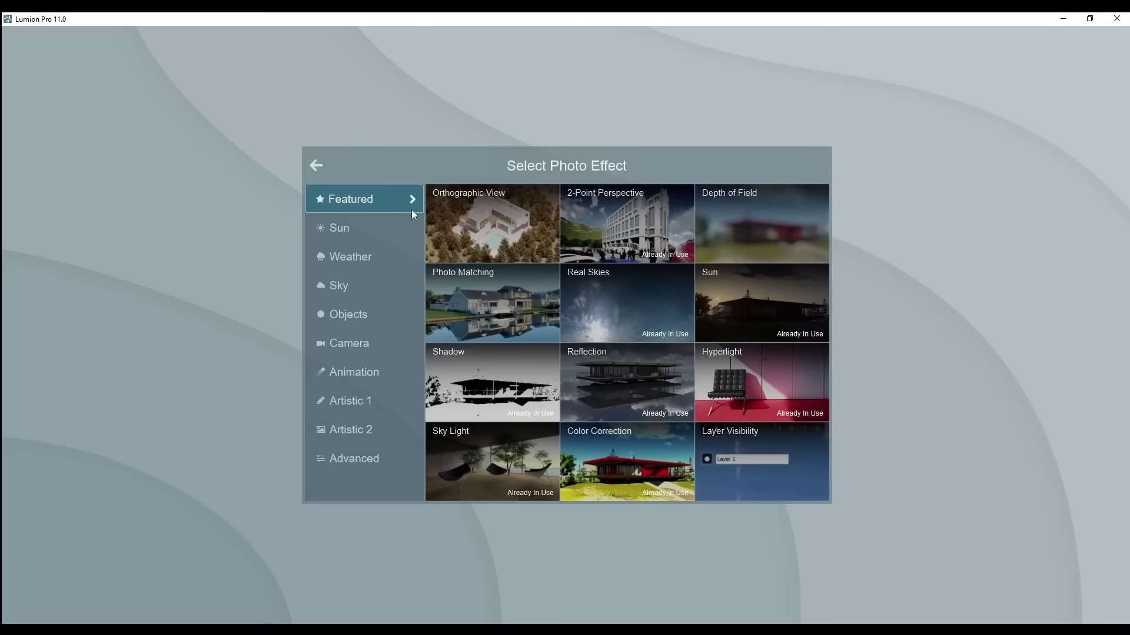
{"action": "left_click", "coordinate": [361, 285]}
{"action": "left_click", "coordinate": [347, 350]}
{"action": "left_click", "coordinate": [359, 403]}
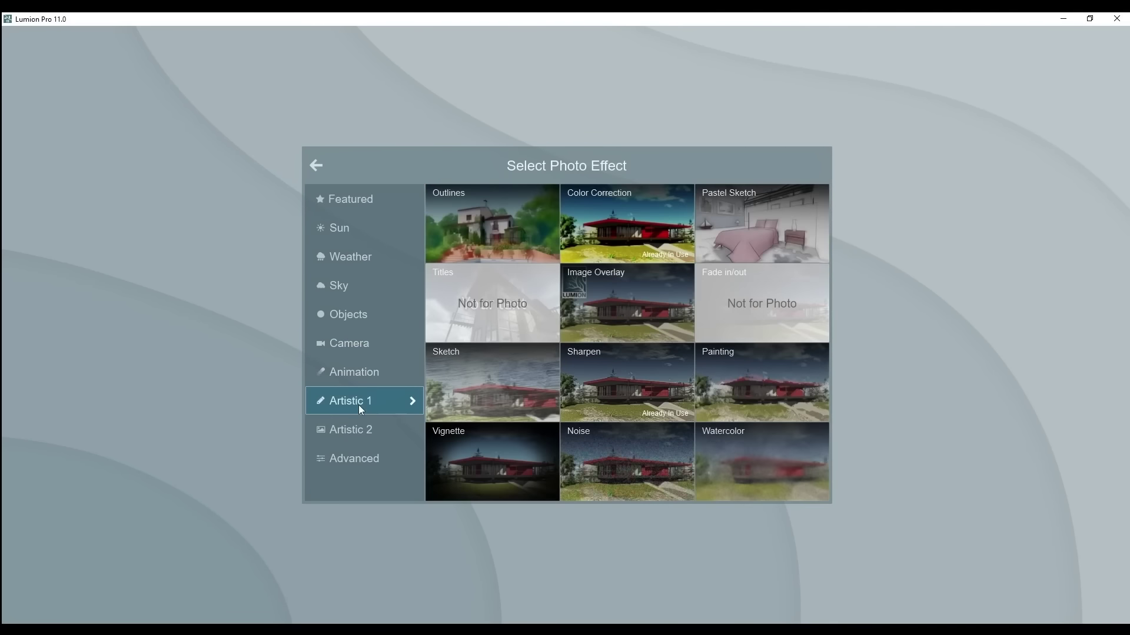
{"action": "left_click", "coordinate": [362, 429]}
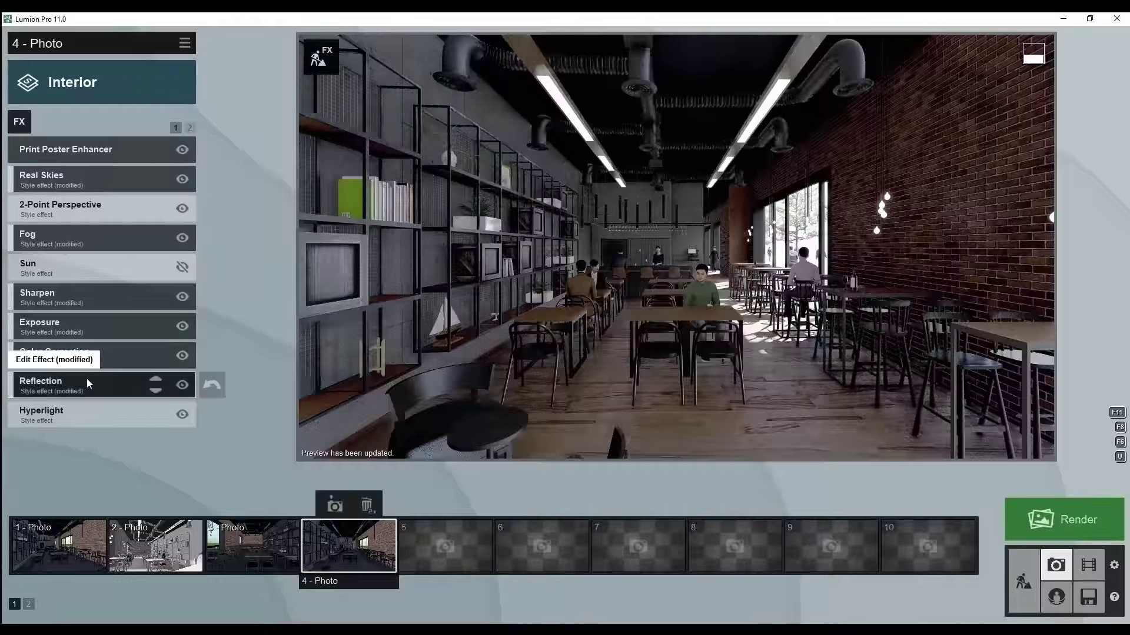
{"action": "left_click", "coordinate": [181, 378]}
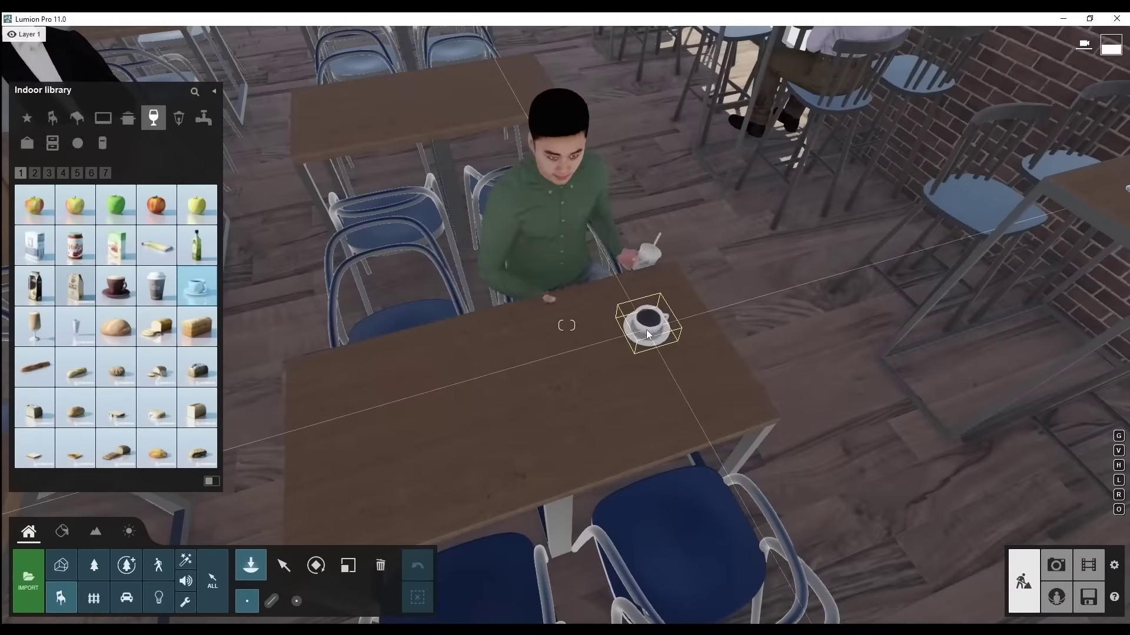
Place a coffee cup on the green-shirted man's table and two round plates on the seated couple's table
{"action": "left_click", "coordinate": [647, 335]}
{"action": "left_click", "coordinate": [48, 172]}
{"action": "left_click", "coordinate": [128, 118]}
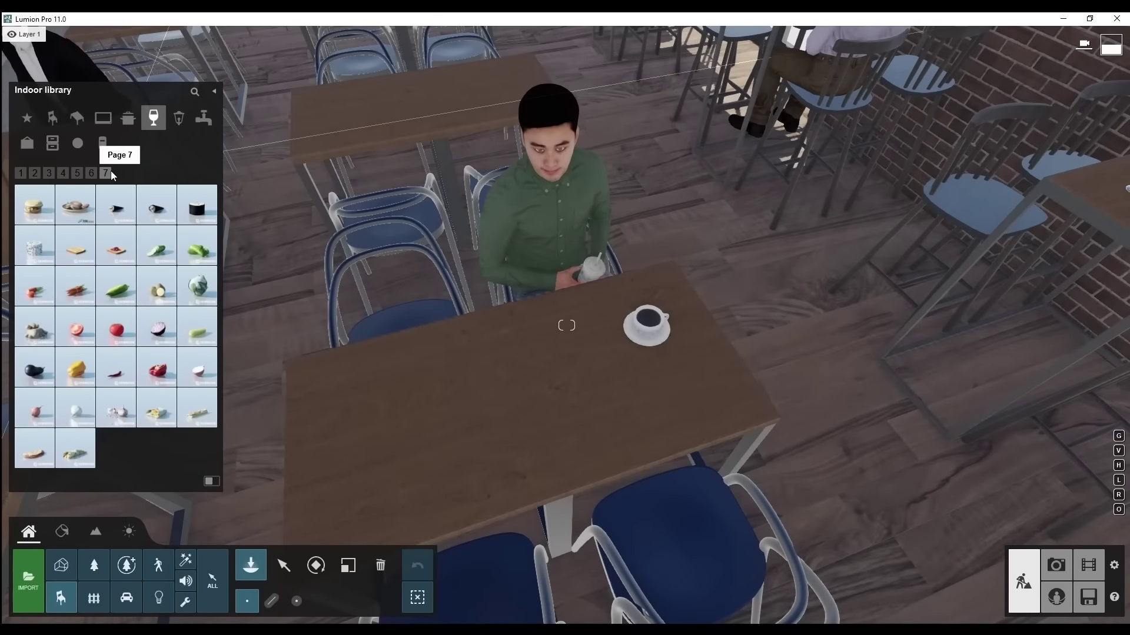
{"action": "left_click", "coordinate": [35, 173]}
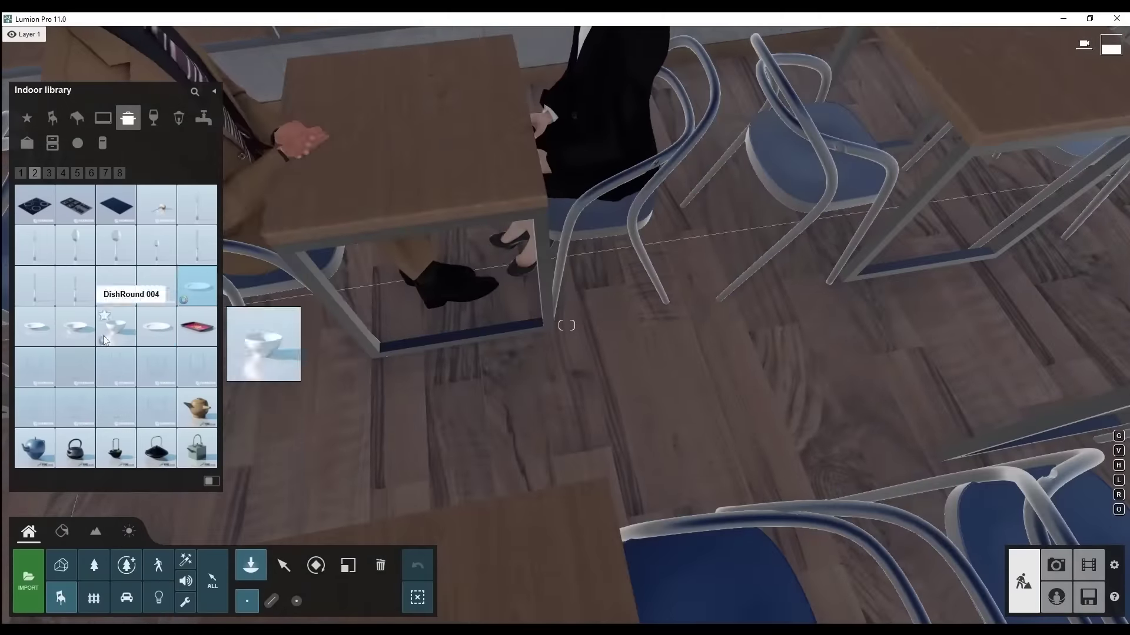
{"action": "left_click", "coordinate": [346, 174]}
{"action": "left_click", "coordinate": [459, 76]}
Place a coffee cup between the two plates on the couple's table
{"action": "left_click", "coordinate": [154, 117]}
{"action": "left_click", "coordinate": [116, 286]}
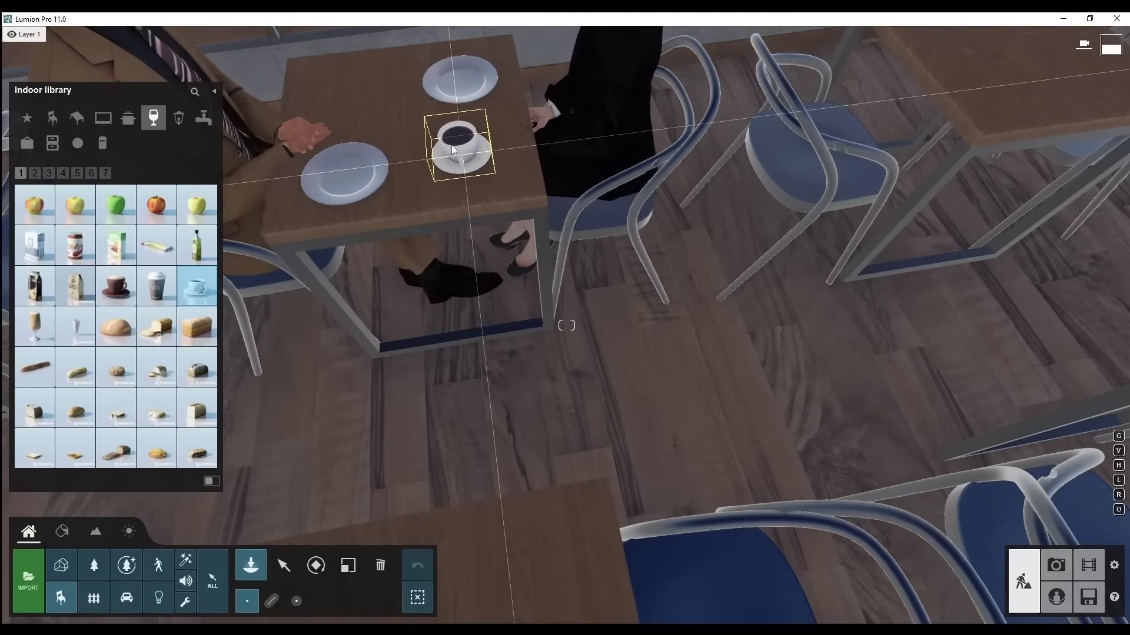
{"action": "left_click", "coordinate": [458, 159]}
{"action": "left_click", "coordinate": [156, 286]}
Put a cake slice on the plate of the man with the tie and a tall glass drink on his table
{"action": "left_click", "coordinate": [35, 173]}
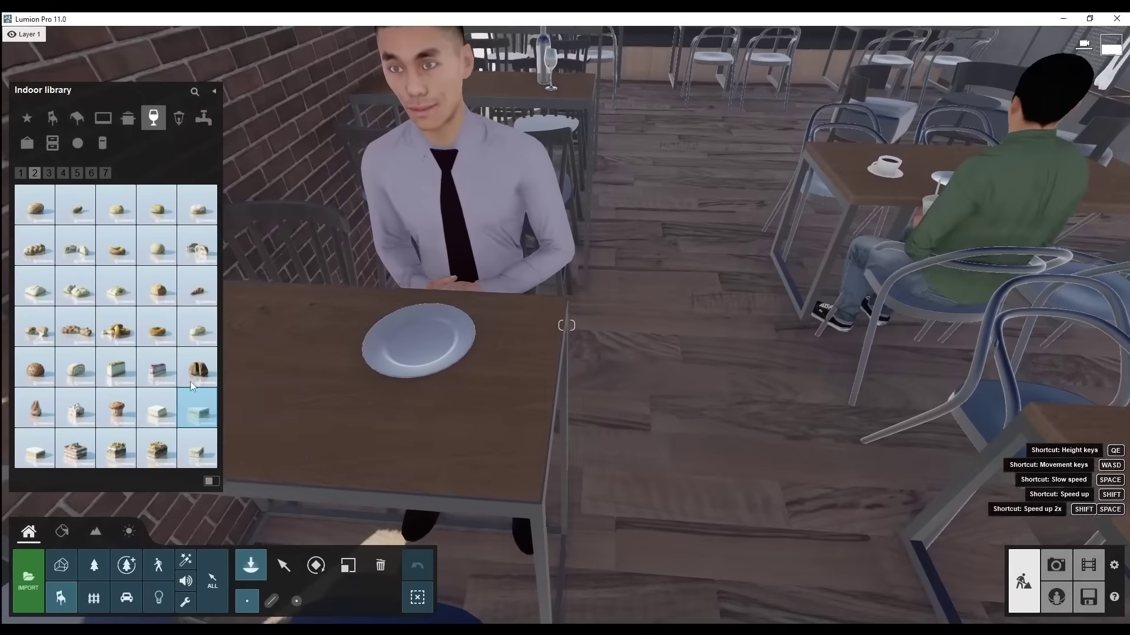
{"action": "left_click", "coordinate": [75, 449]}
{"action": "left_click", "coordinate": [421, 357]}
{"action": "left_click", "coordinate": [20, 173]}
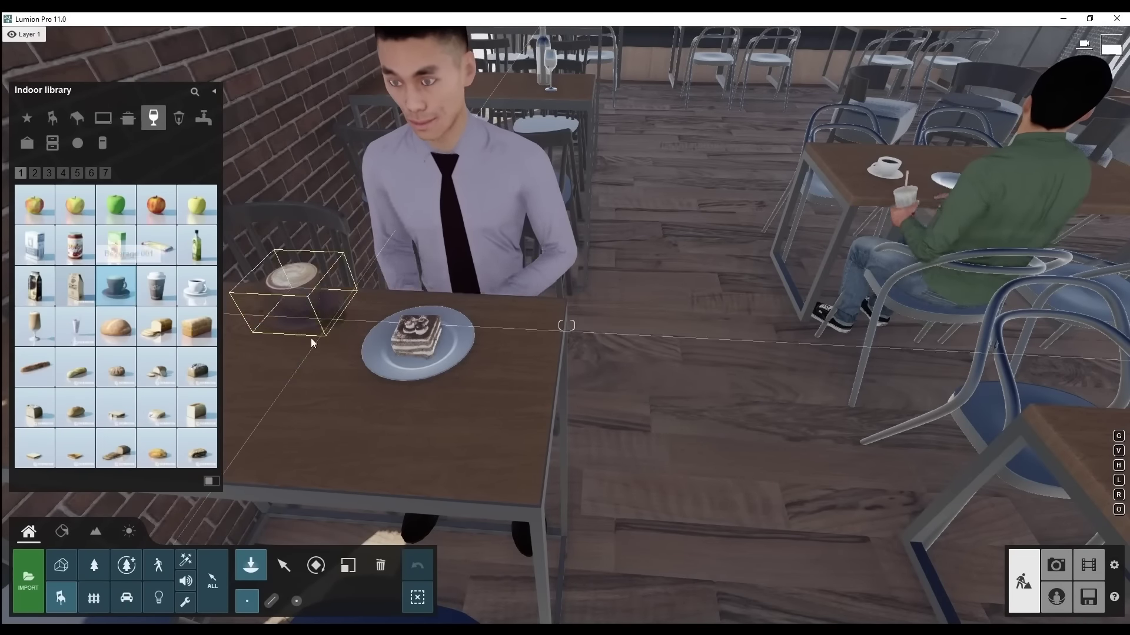
{"action": "left_click", "coordinate": [35, 327]}
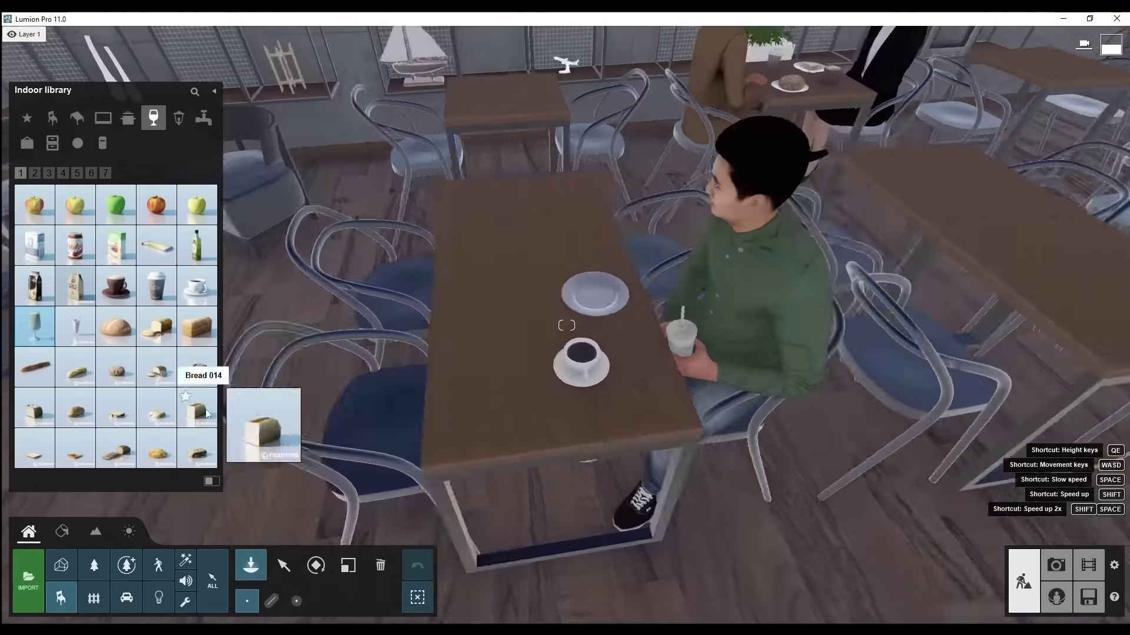
Place a sandwich on the plate beside the green-shirted man's coffee cup
{"action": "left_click", "coordinate": [197, 449]}
{"action": "left_click", "coordinate": [695, 299]}
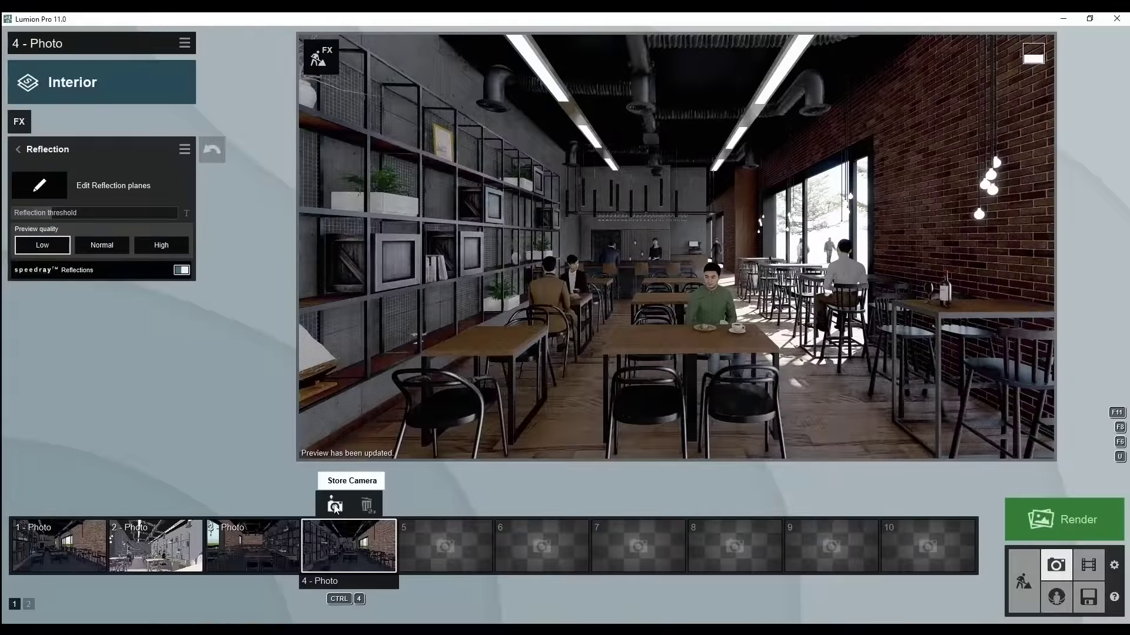
Replace the man with the tie at the brick-wall table with a seated woman and check photos 2 and 4
{"action": "left_click", "coordinate": [251, 545]}
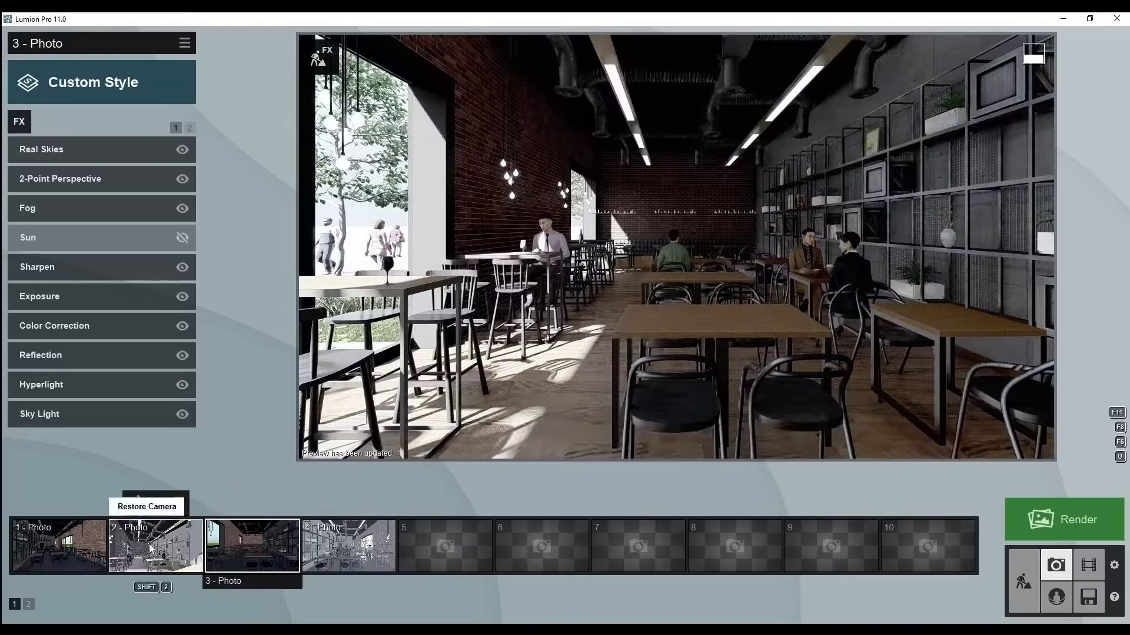
{"action": "left_click", "coordinate": [154, 545]}
{"action": "left_click", "coordinate": [1023, 583]}
{"action": "left_click", "coordinate": [465, 353]}
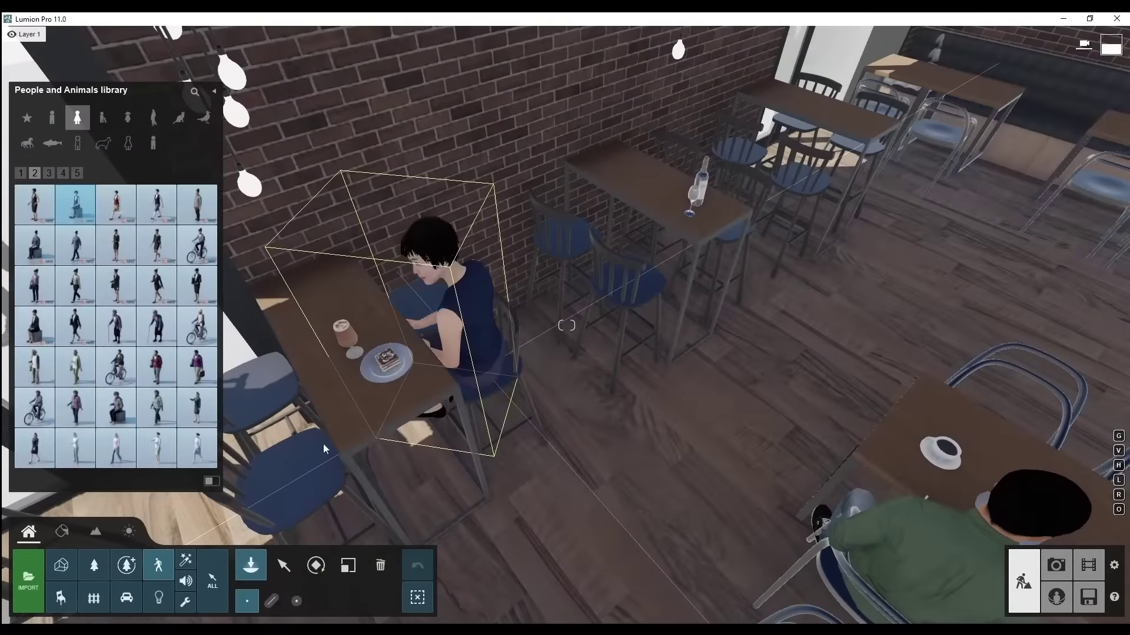
{"action": "left_click", "coordinate": [1024, 579]}
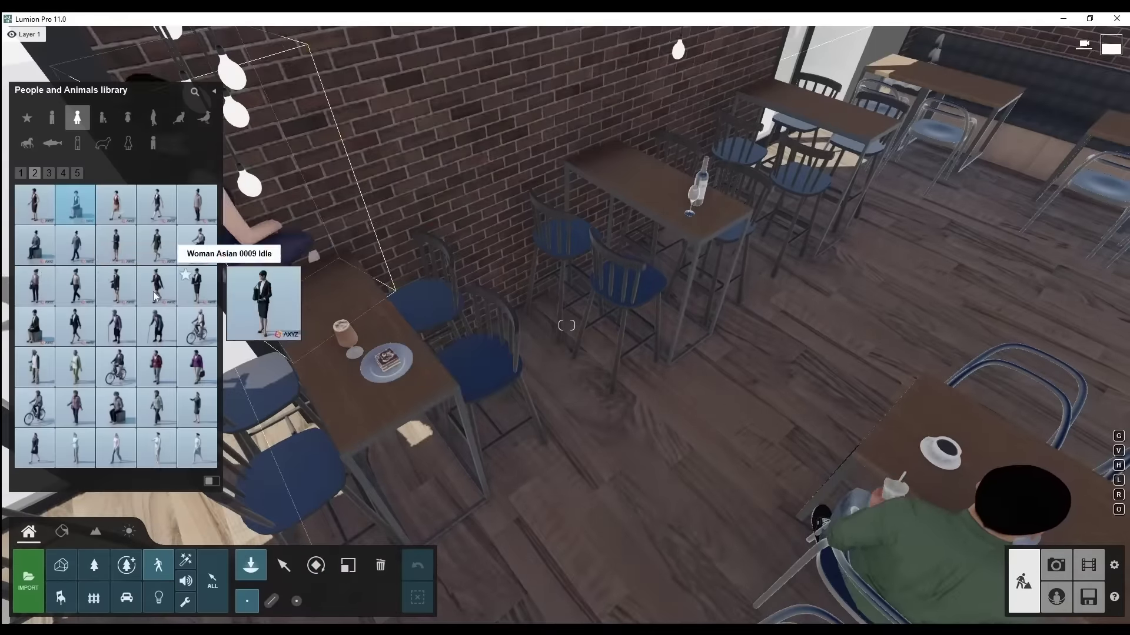
{"action": "left_click", "coordinate": [459, 329]}
{"action": "left_click", "coordinate": [1024, 580]}
{"action": "left_click", "coordinate": [141, 506]}
{"action": "left_click", "coordinate": [349, 546]}
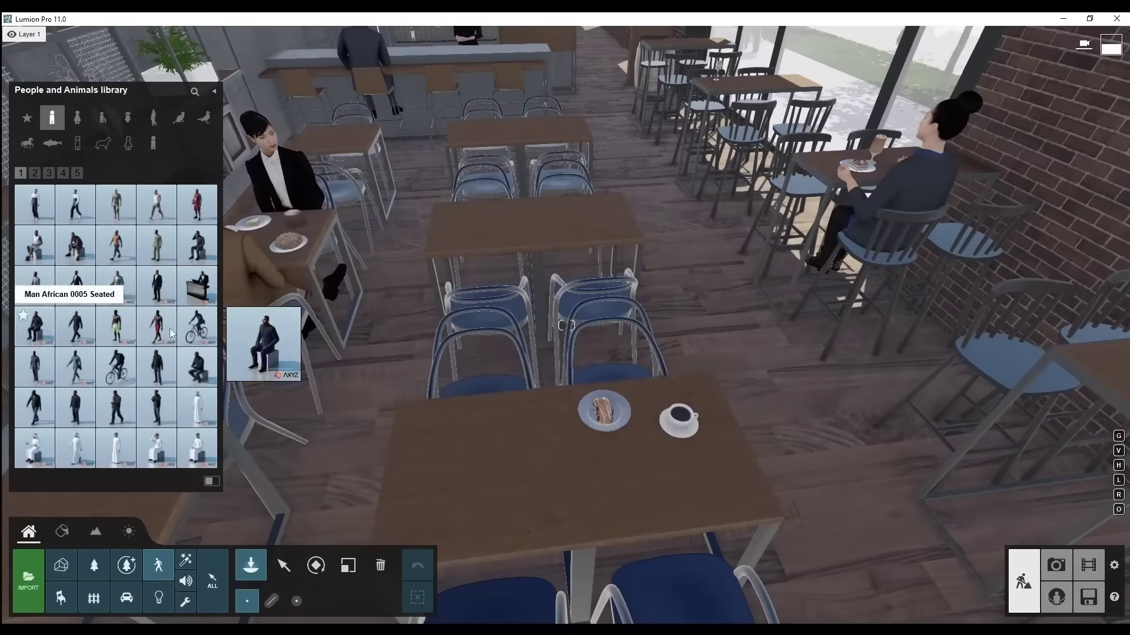
Seat a striped-shirt man reading a newspaper at the table with the sandwich and coffee
{"action": "left_click", "coordinate": [35, 173]}
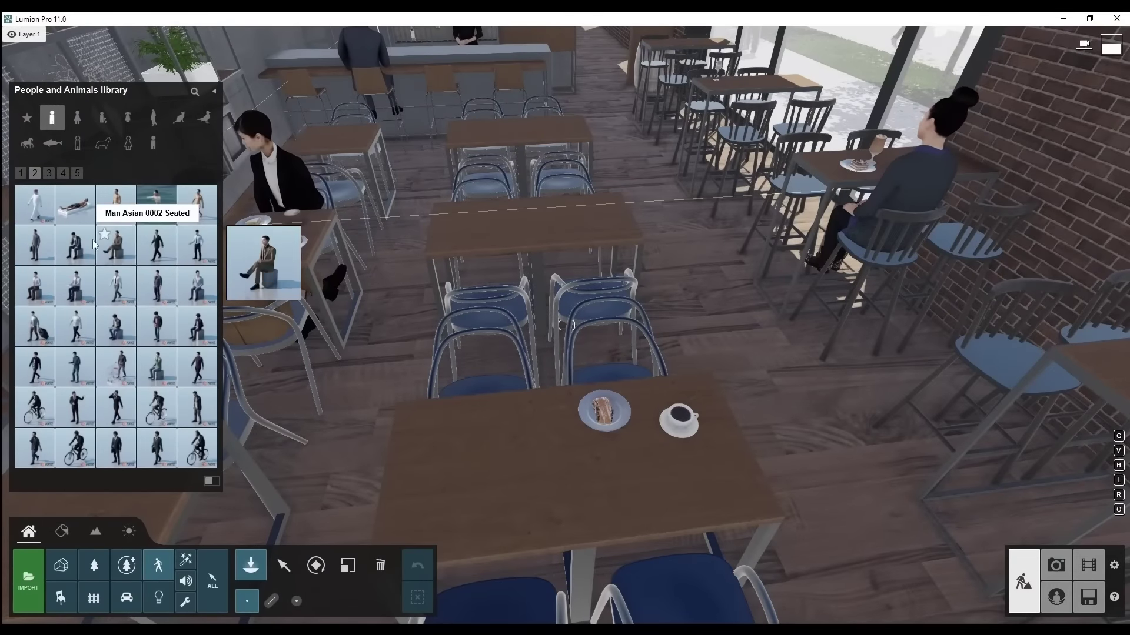
{"action": "left_click", "coordinate": [49, 172]}
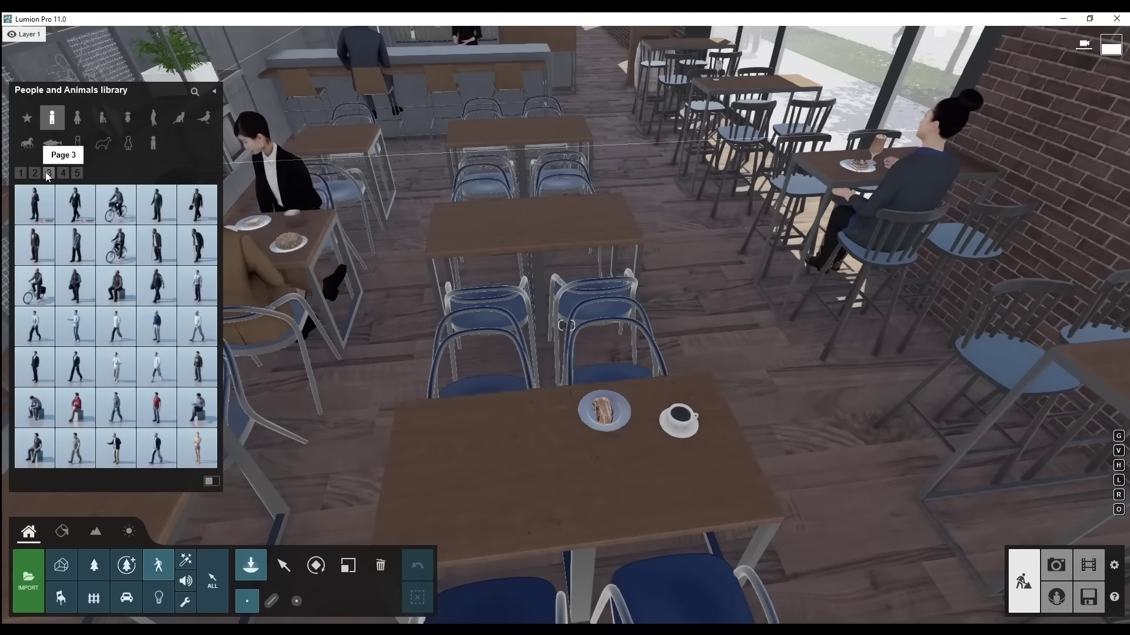
{"action": "left_click", "coordinate": [616, 379]}
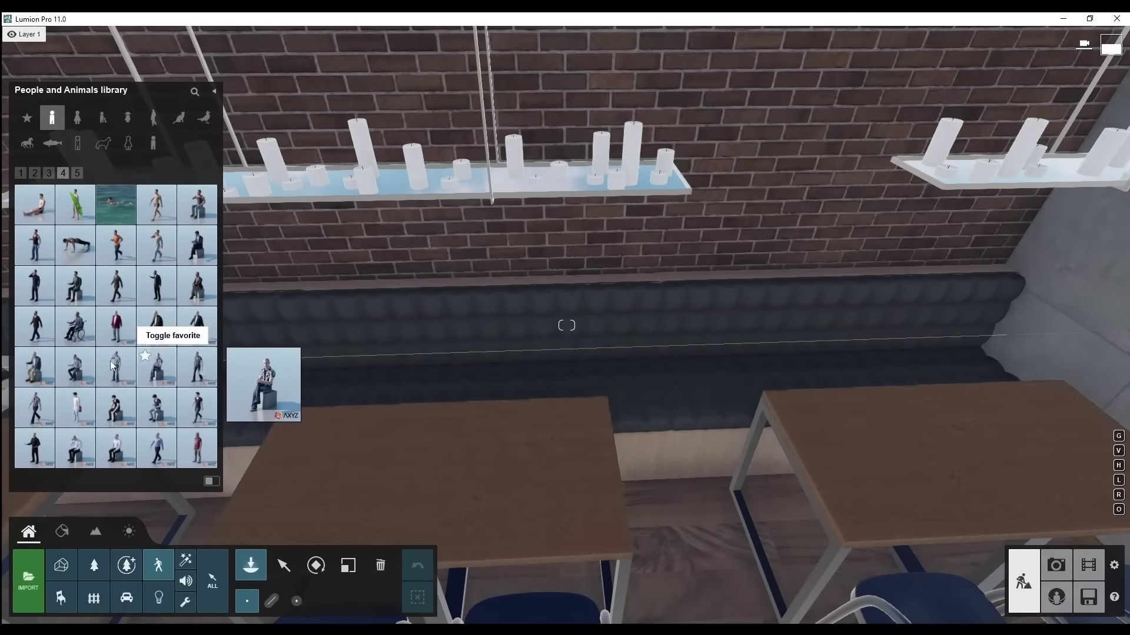
Seat Man Caucasian 0017 Phone on the wall bench with a second person opposite, and check the guests in the saved photos
{"action": "left_click", "coordinate": [550, 391]}
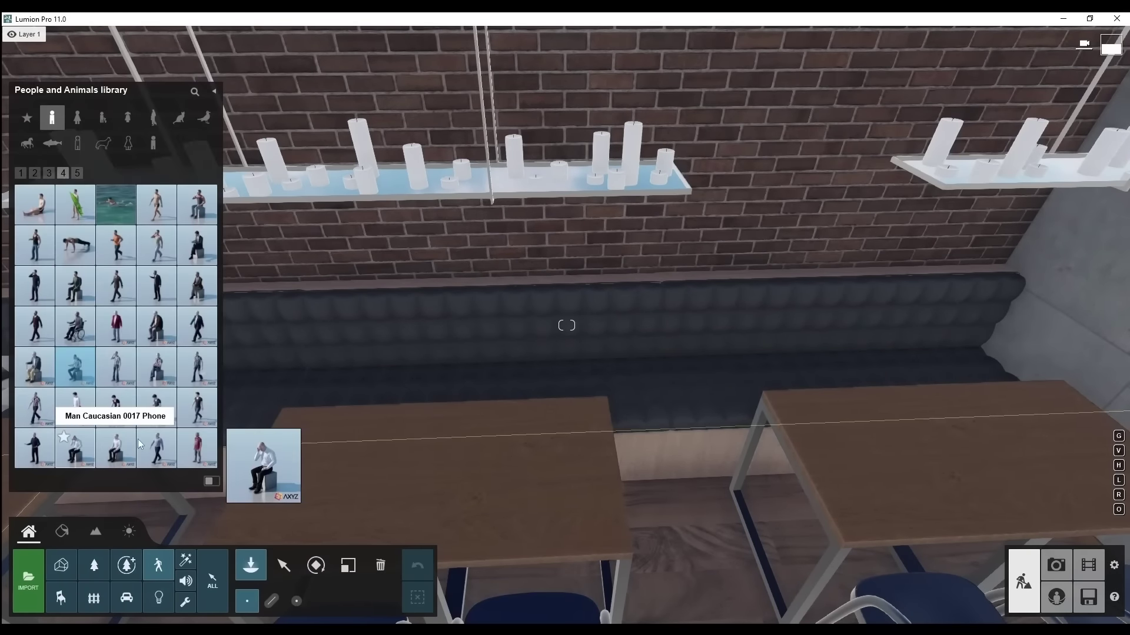
{"action": "left_click", "coordinate": [111, 320]}
{"action": "left_click", "coordinate": [524, 400]}
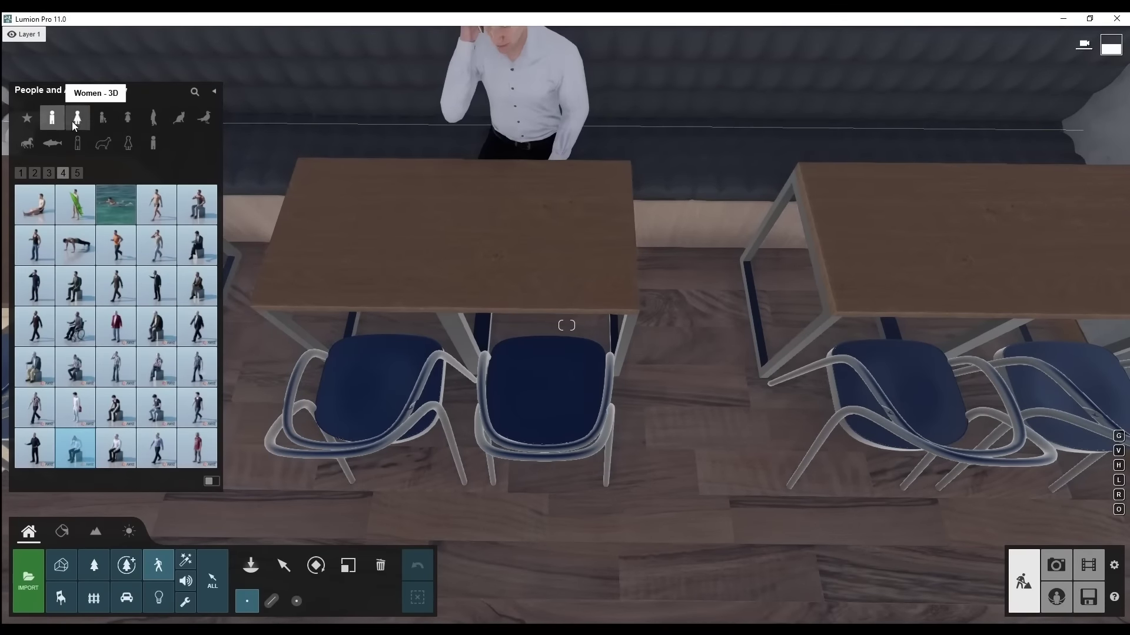
{"action": "left_click", "coordinate": [76, 173]}
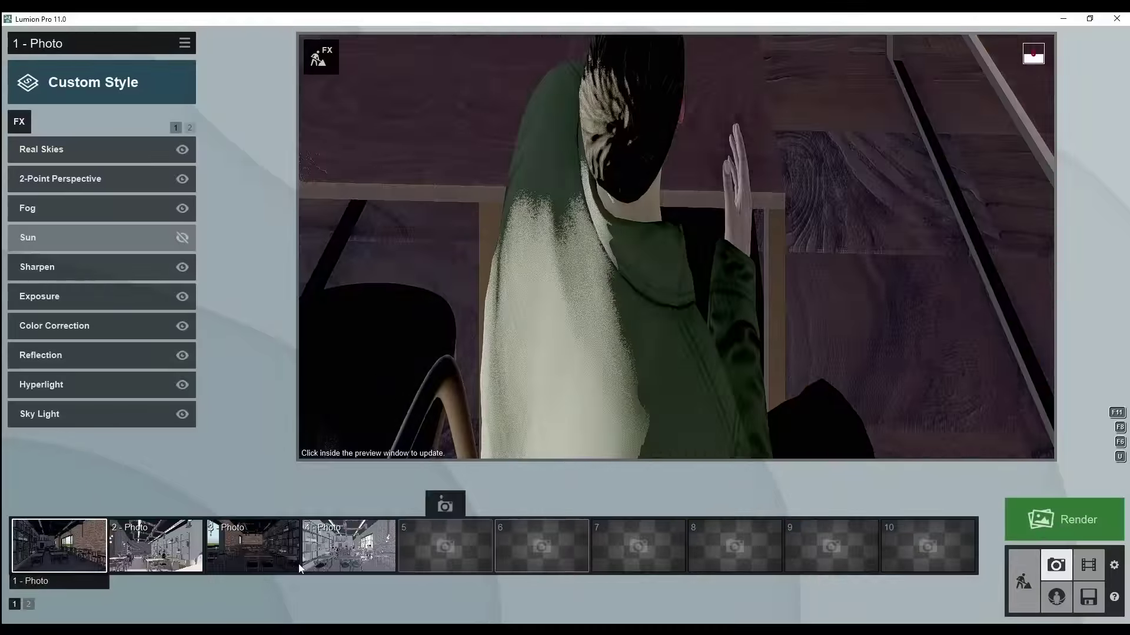
{"action": "left_click", "coordinate": [156, 545]}
{"action": "left_click", "coordinate": [53, 546]}
{"action": "left_click", "coordinate": [323, 563]}
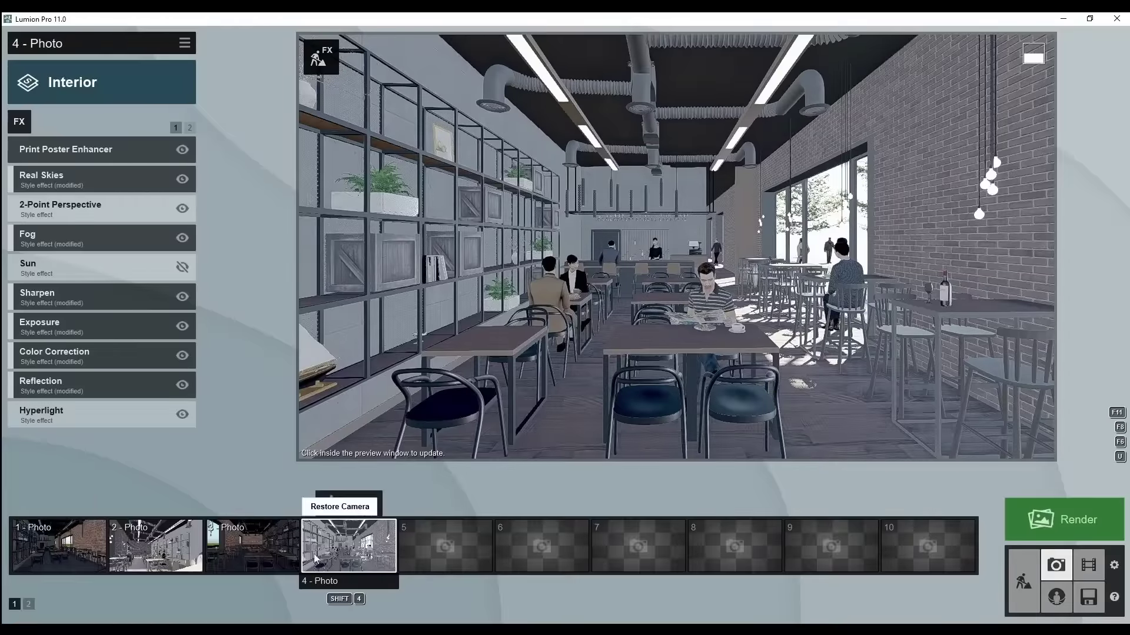
Place a walking man in the open aisle beside the high tables and check him in photos 1 and 2
{"action": "left_click", "coordinate": [53, 546]}
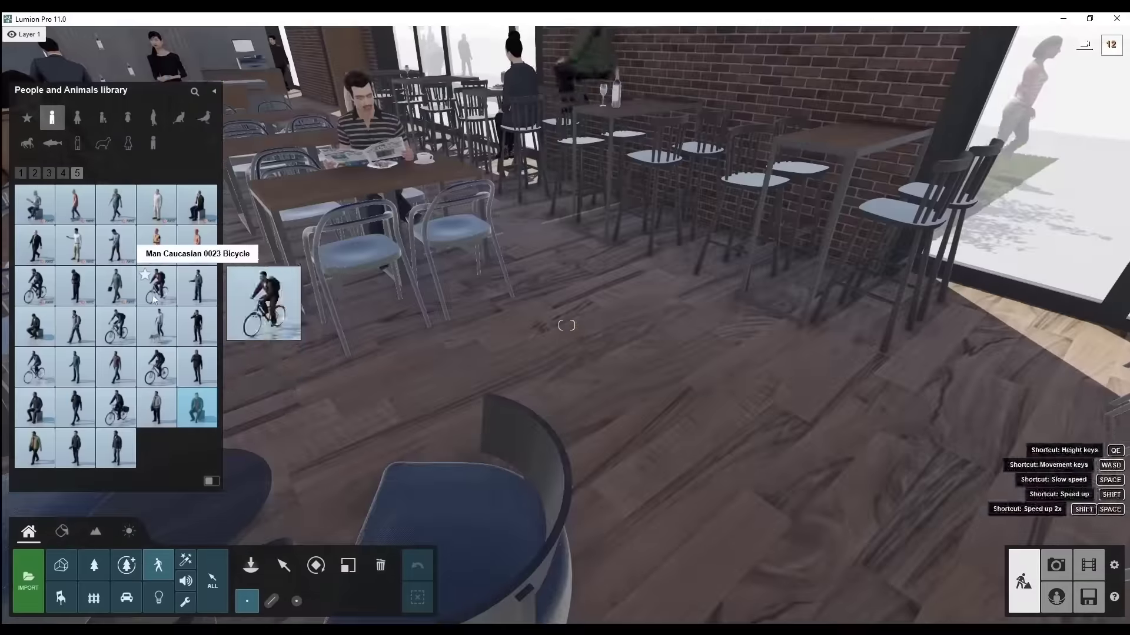
{"action": "left_click", "coordinate": [21, 173]}
{"action": "left_click", "coordinate": [35, 173]}
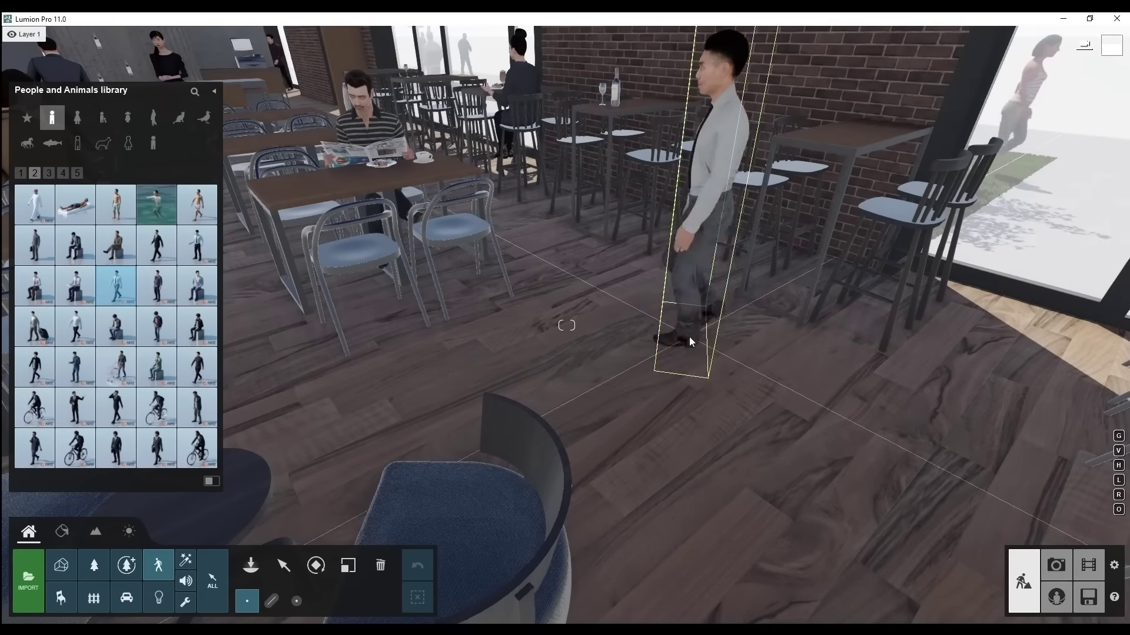
{"action": "left_click", "coordinate": [641, 335]}
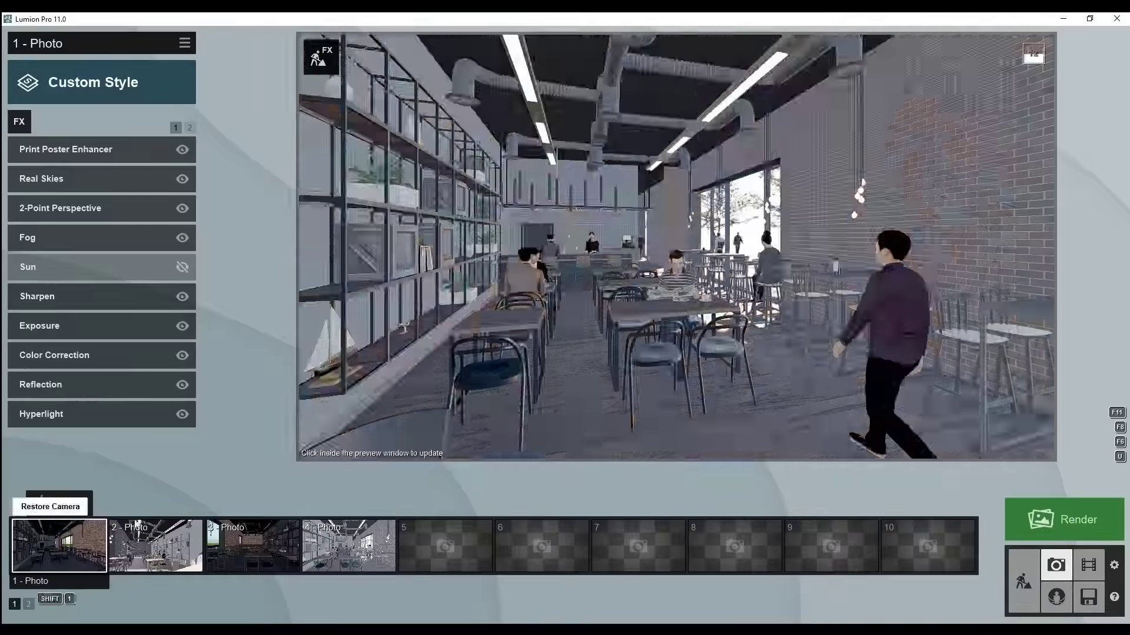
{"action": "left_click", "coordinate": [156, 546]}
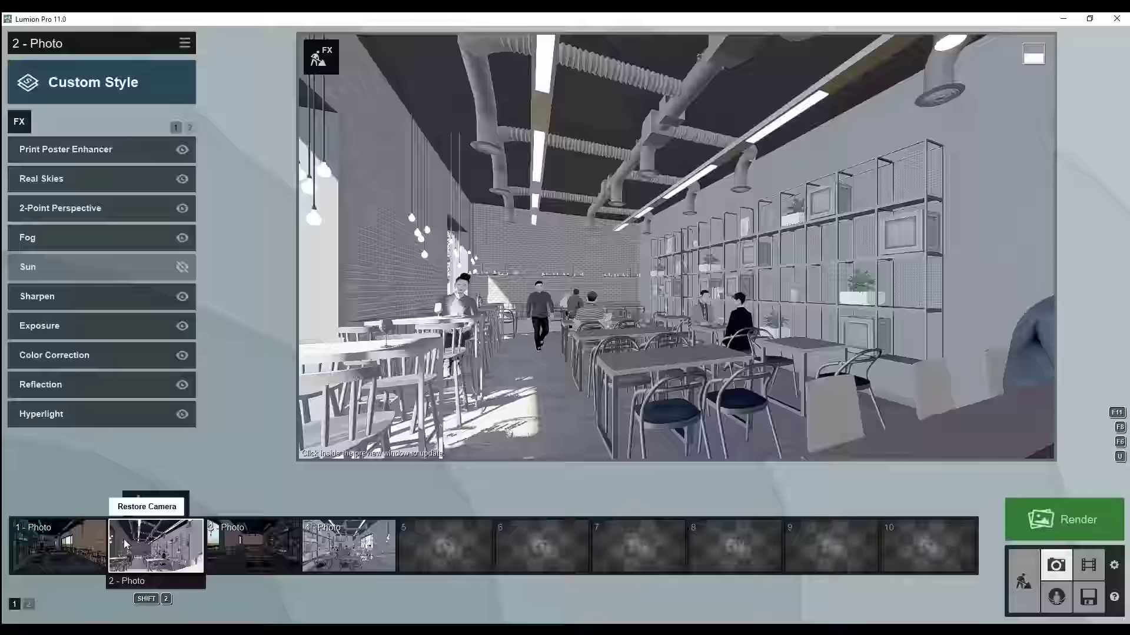
Check the saved photos and set photo 1's Reflection preview quality to High
{"action": "left_click", "coordinate": [251, 545]}
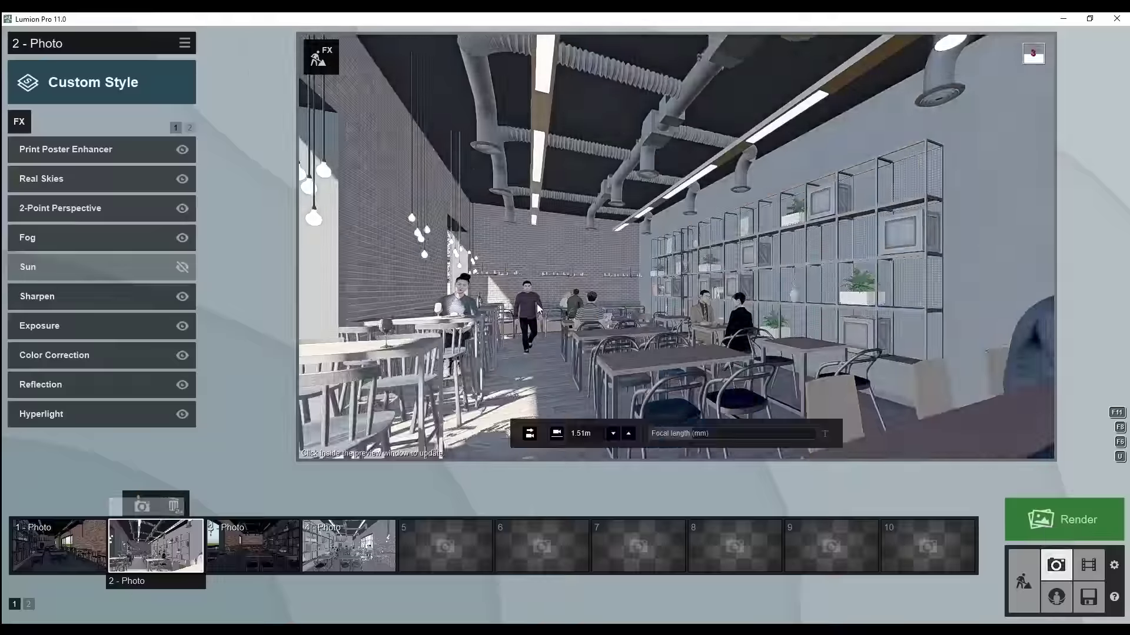
{"action": "left_click", "coordinate": [349, 546]}
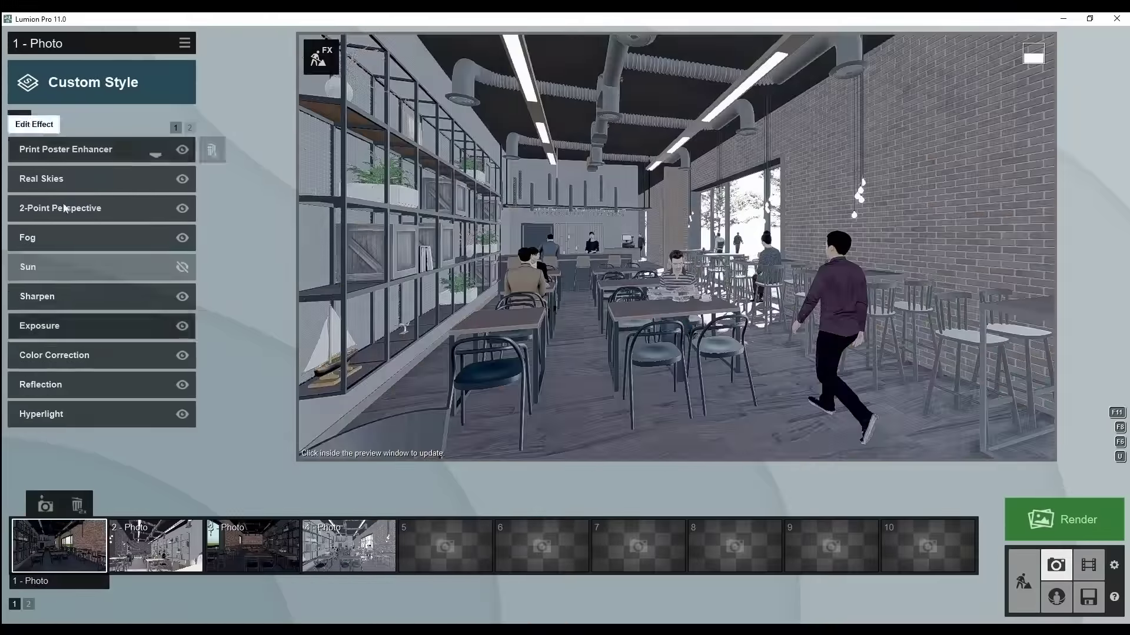
{"action": "left_click", "coordinate": [163, 246]}
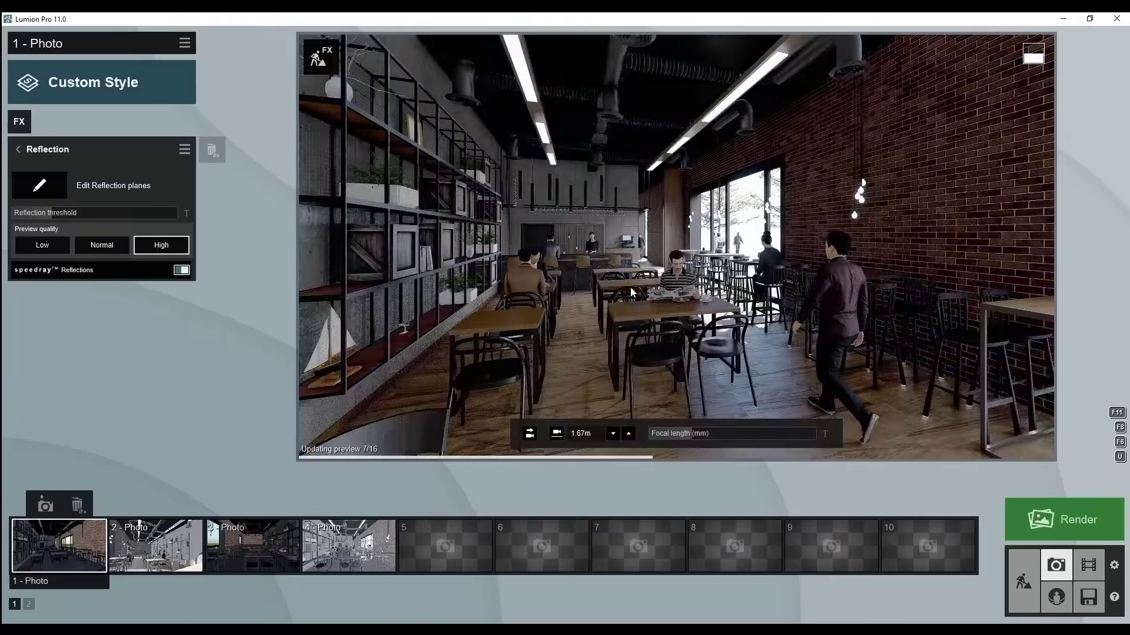
Restore photo 2, open its reflection planes for editing, and set its Reflection preview quality to High
{"action": "left_click", "coordinate": [144, 547]}
{"action": "left_click", "coordinate": [41, 384]}
{"action": "left_click", "coordinate": [26, 192]}
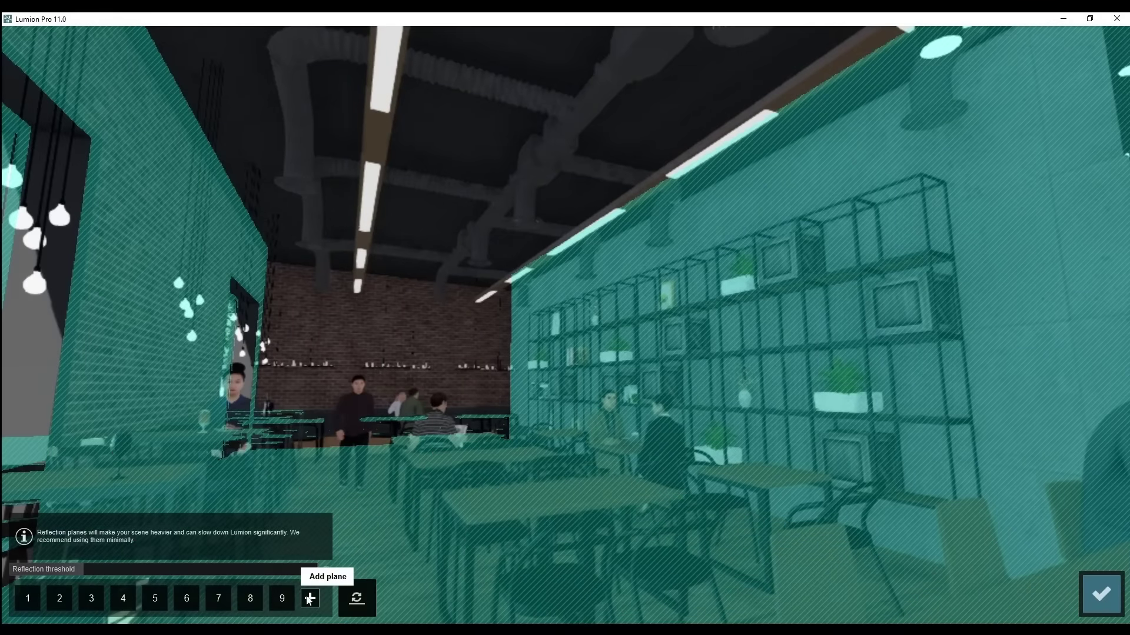
{"action": "key", "text": "Return"}
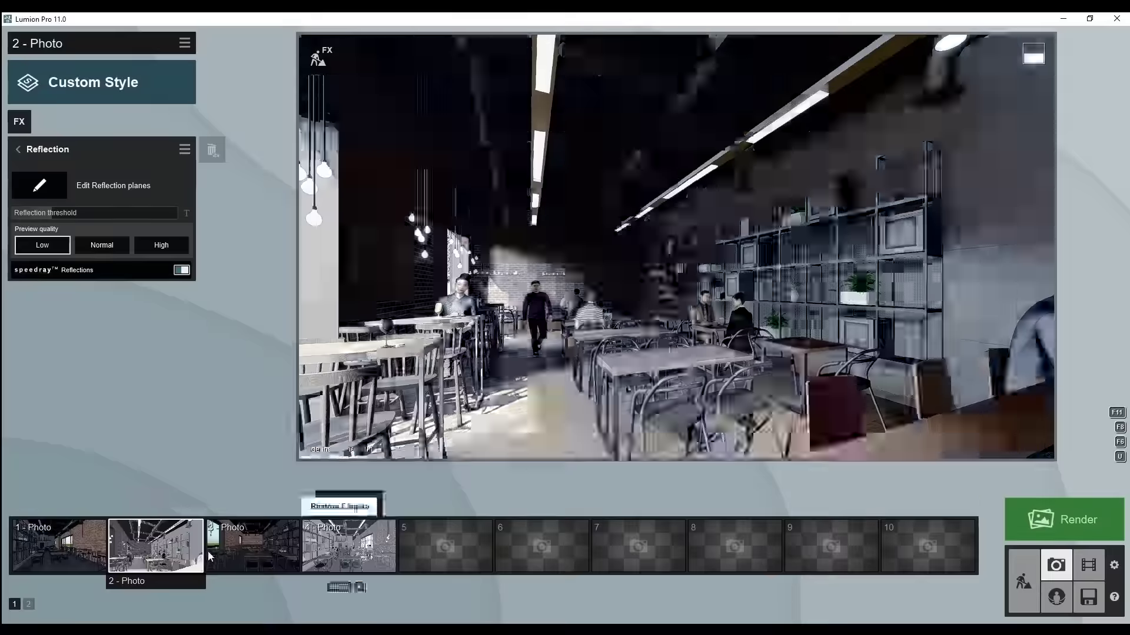
{"action": "left_click", "coordinate": [42, 246]}
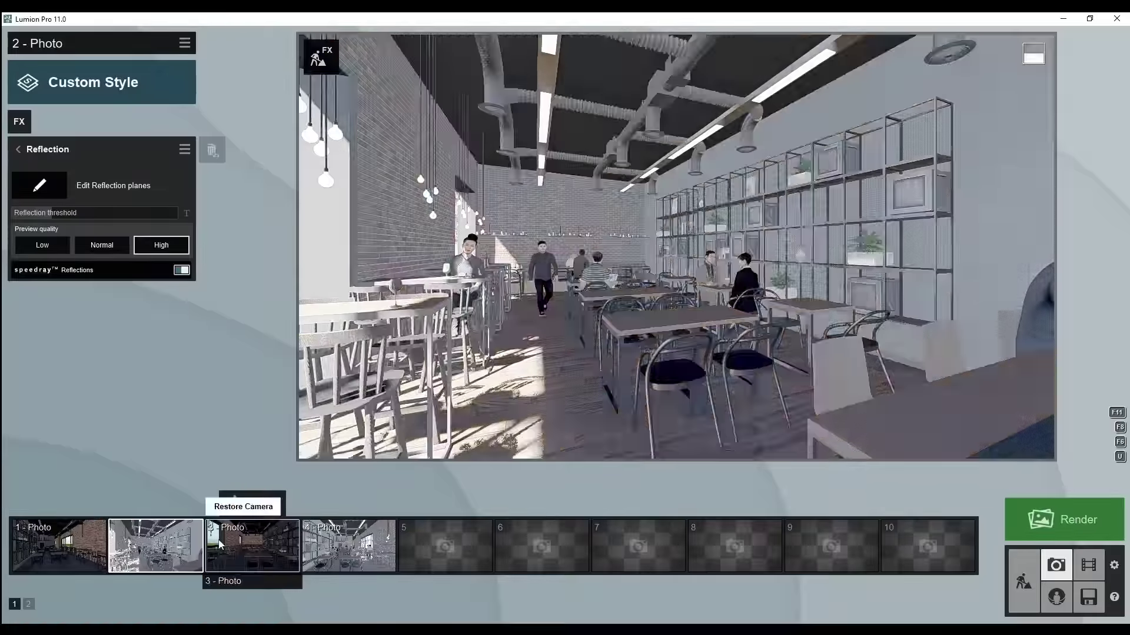
Restore photo 3, refresh its preview and lower its camera height slightly
{"action": "left_click", "coordinate": [221, 545]}
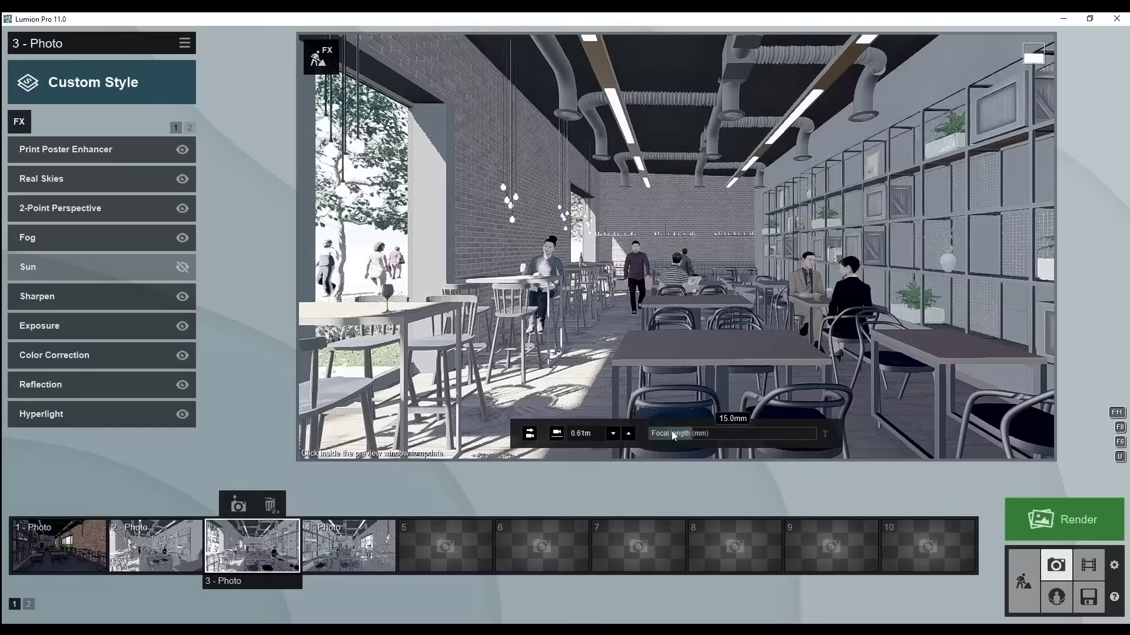
{"action": "left_click", "coordinate": [704, 300]}
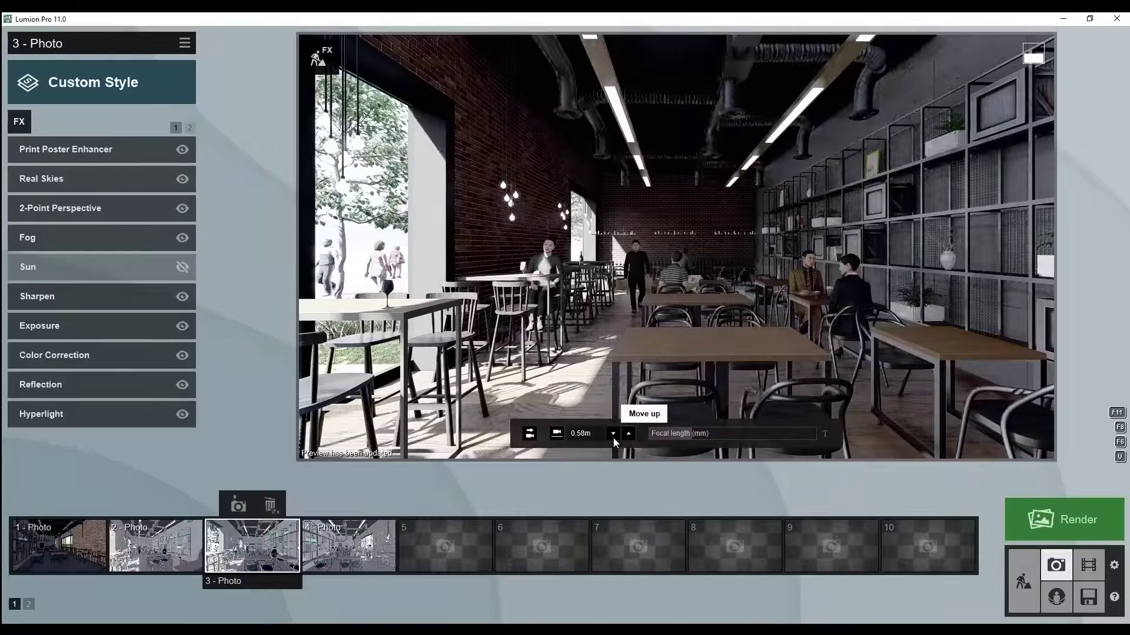
{"action": "left_click", "coordinate": [613, 438]}
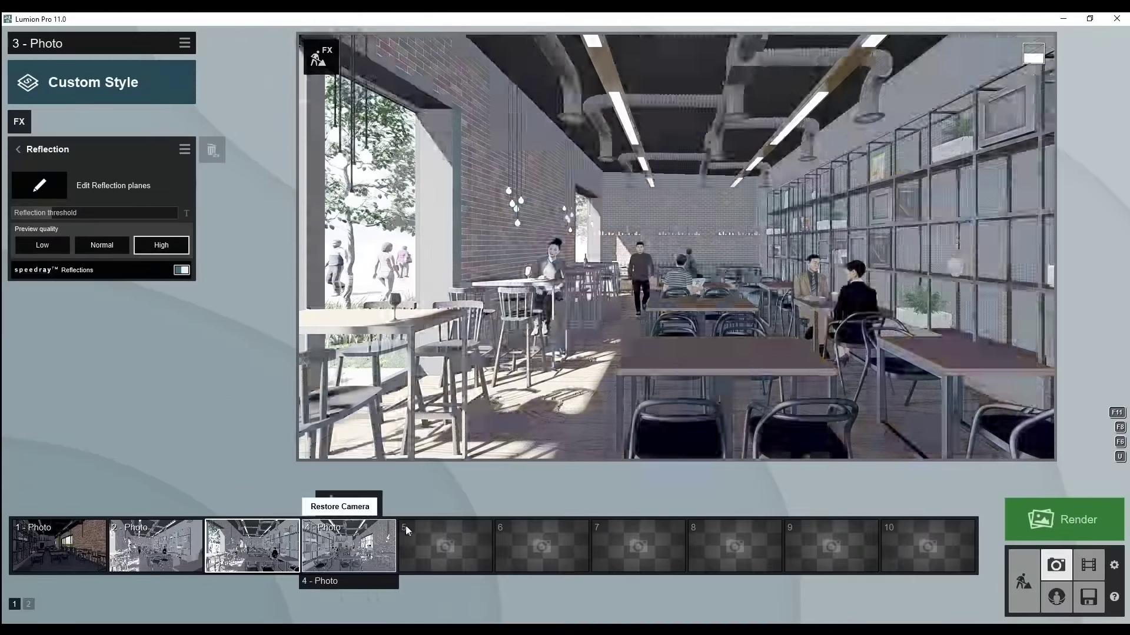
Open the Reflection effect of photos 4 and 3 and edit the reflection planes of photo 3
{"action": "left_click", "coordinate": [349, 544]}
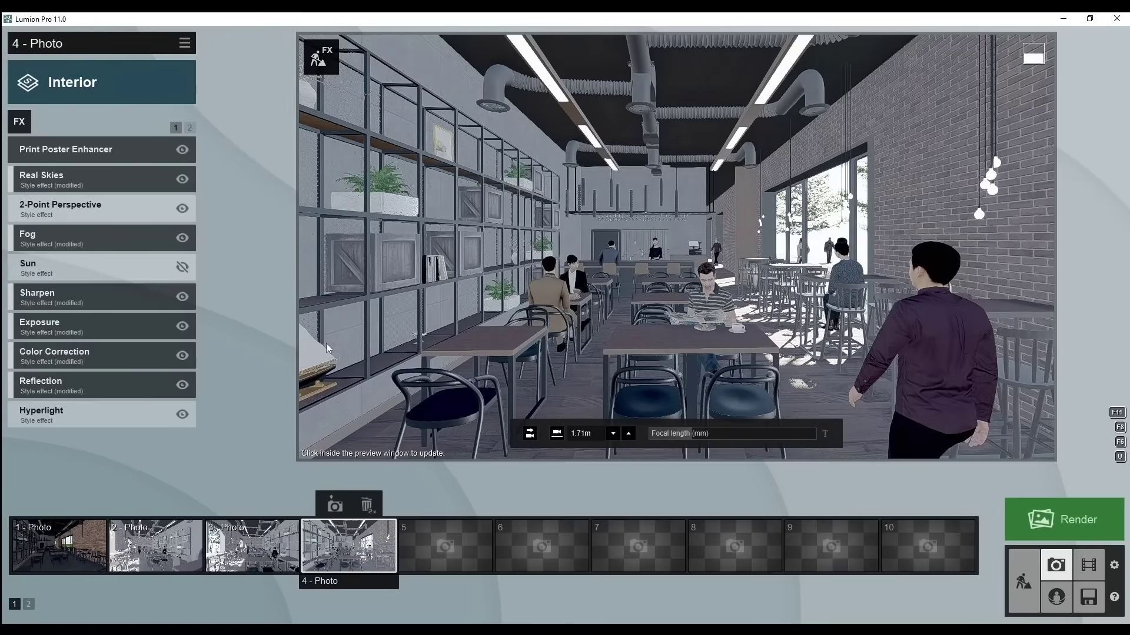
{"action": "left_click", "coordinate": [100, 386]}
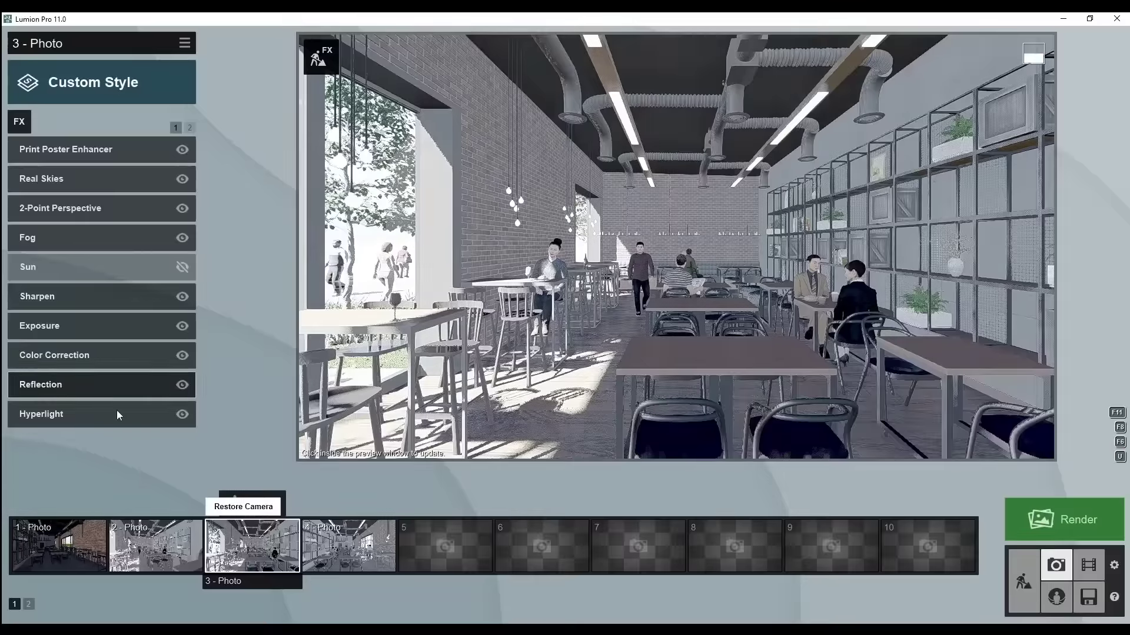
{"action": "left_click", "coordinate": [101, 383]}
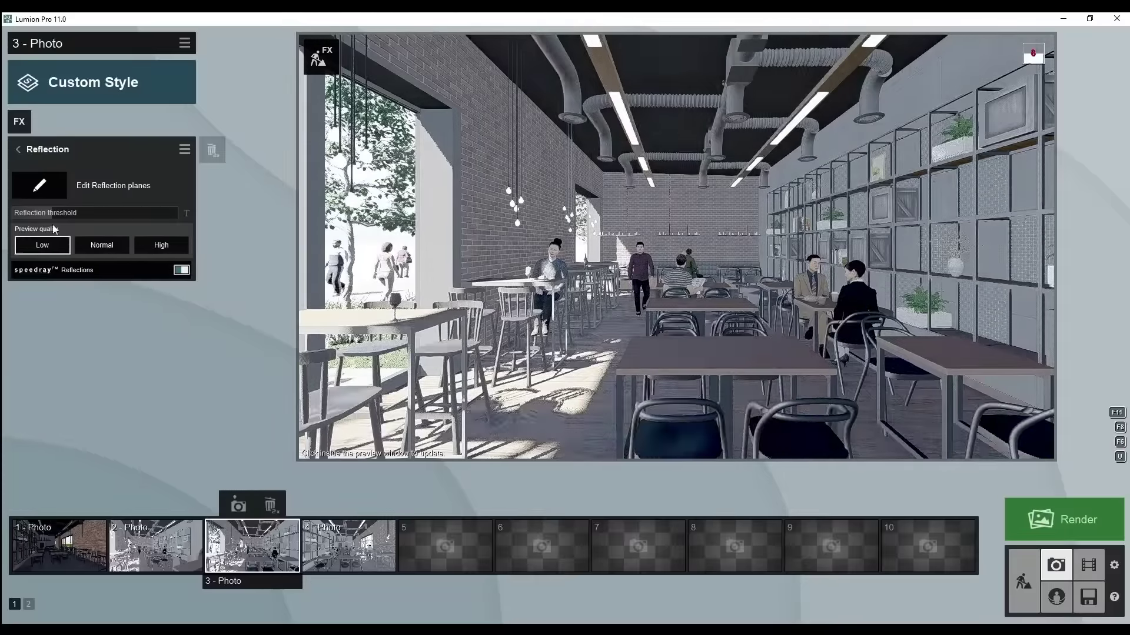
{"action": "left_click", "coordinate": [40, 185]}
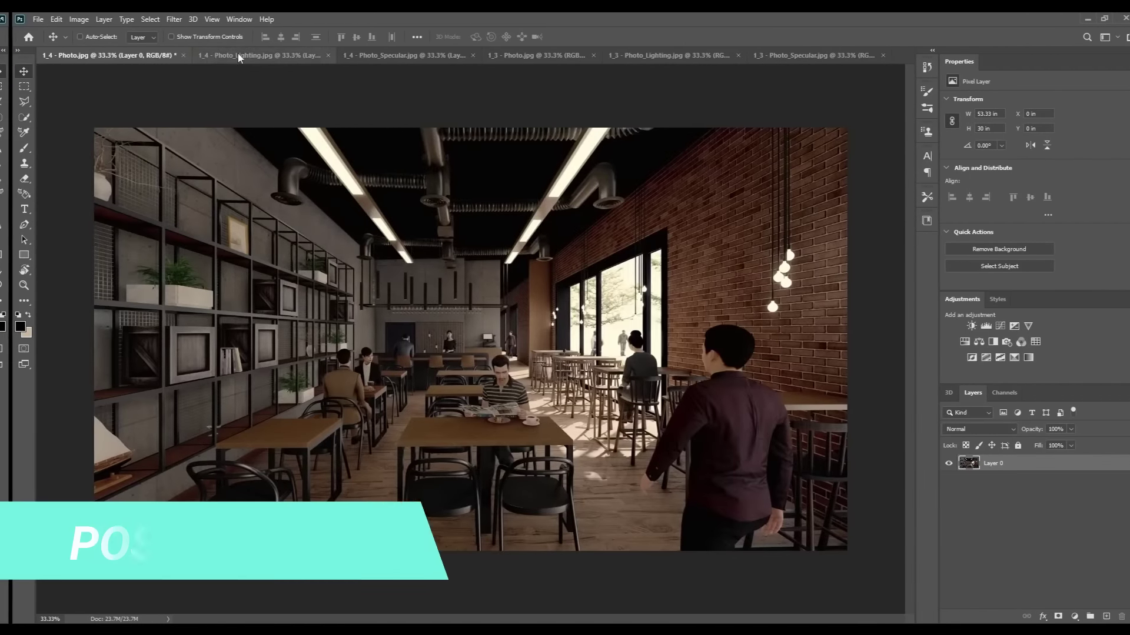
In Photoshop, copy the 1_4 - Photo_Lighting.jpg pass onto 1_4 - Photo.jpg as a new layer and blend it with Soft Light
{"action": "left_click", "coordinate": [240, 57]}
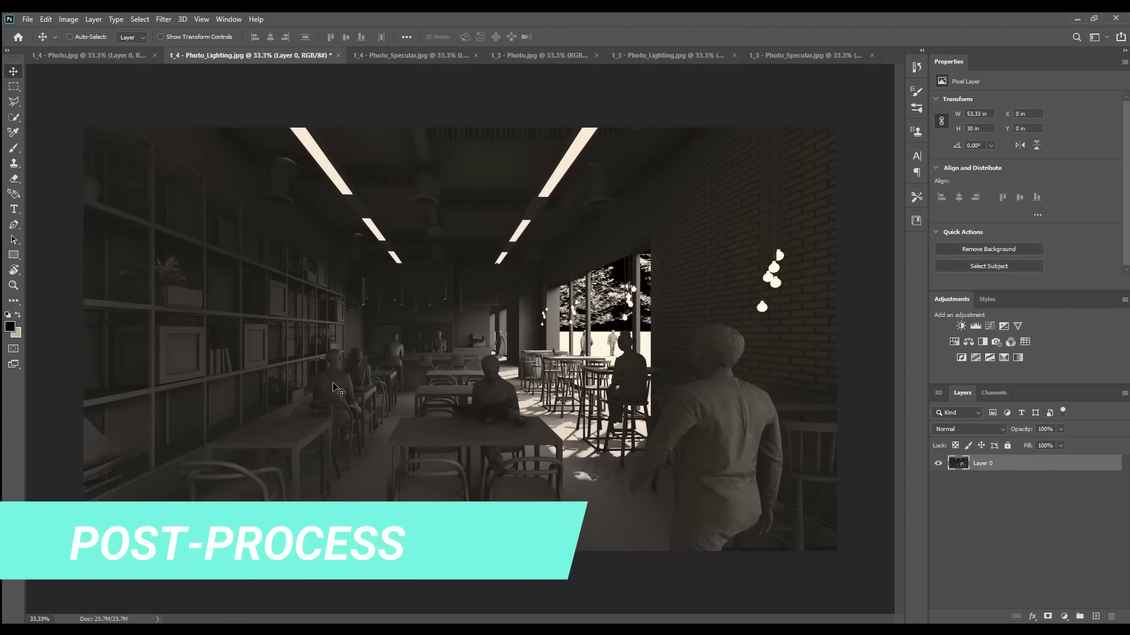
{"action": "left_click_drag", "start_coordinate": [118, 97], "coordinate": [411, 295], "text": "shift"}
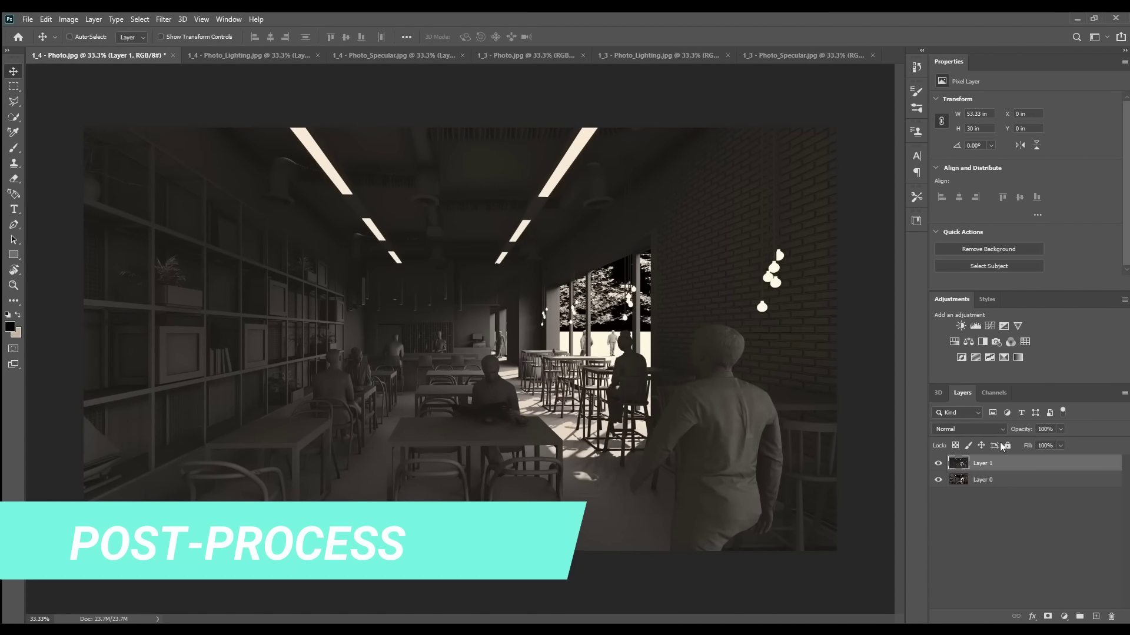
{"action": "left_click", "coordinate": [968, 429]}
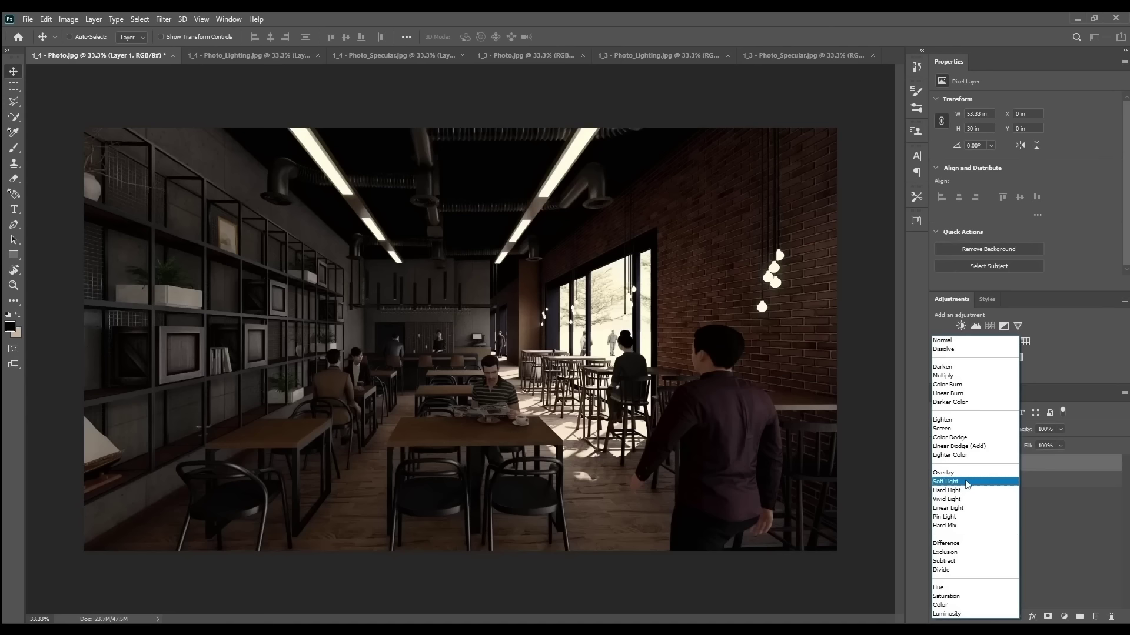
{"action": "left_click", "coordinate": [946, 482]}
Copy the 1_4 - Photo_Specular.jpg pass onto 1_4 - Photo.jpg as a top layer and blend it with Screen
{"action": "left_click", "coordinate": [323, 55]}
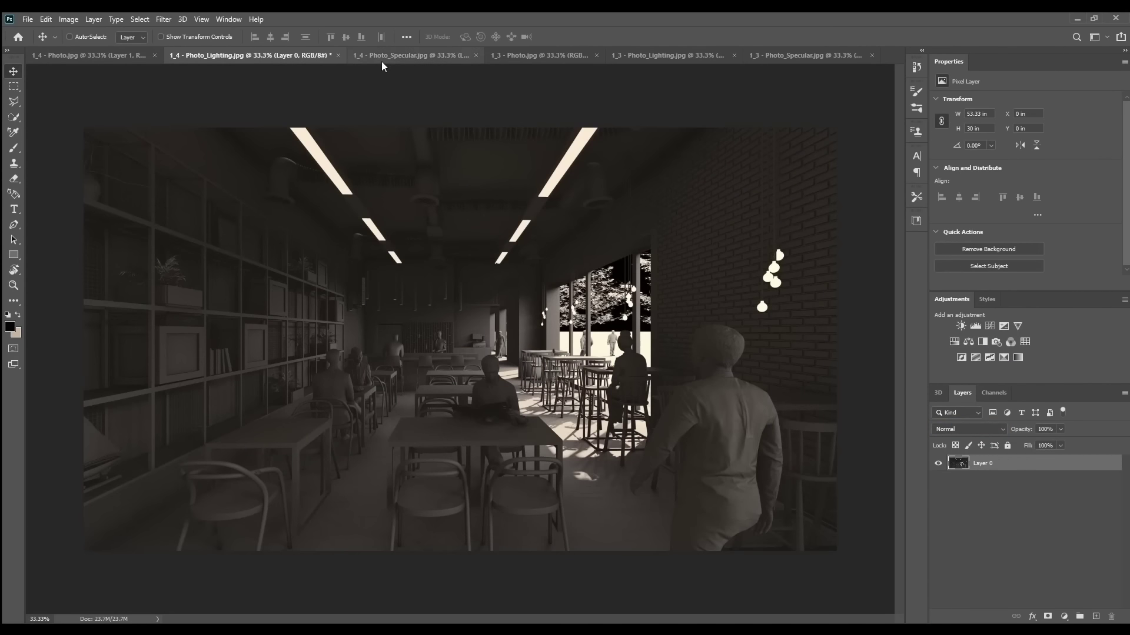
{"action": "left_click", "coordinate": [386, 58]}
{"action": "left_click_drag", "start_coordinate": [50, 63], "coordinate": [706, 283], "text": "shift"}
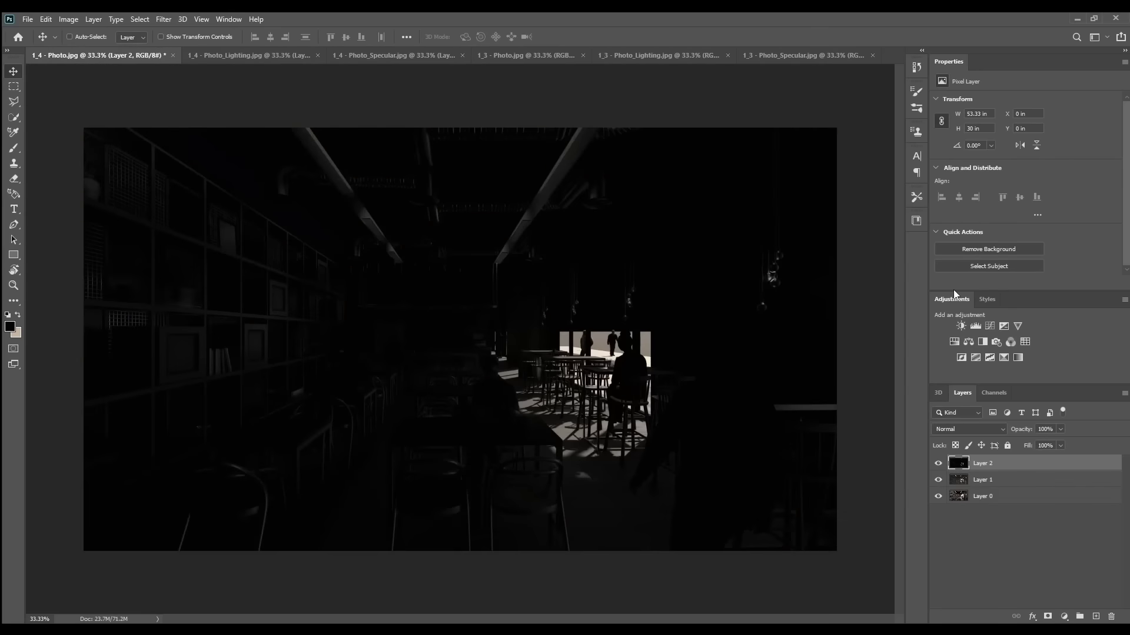
{"action": "left_click", "coordinate": [964, 432]}
{"action": "left_click", "coordinate": [968, 430]}
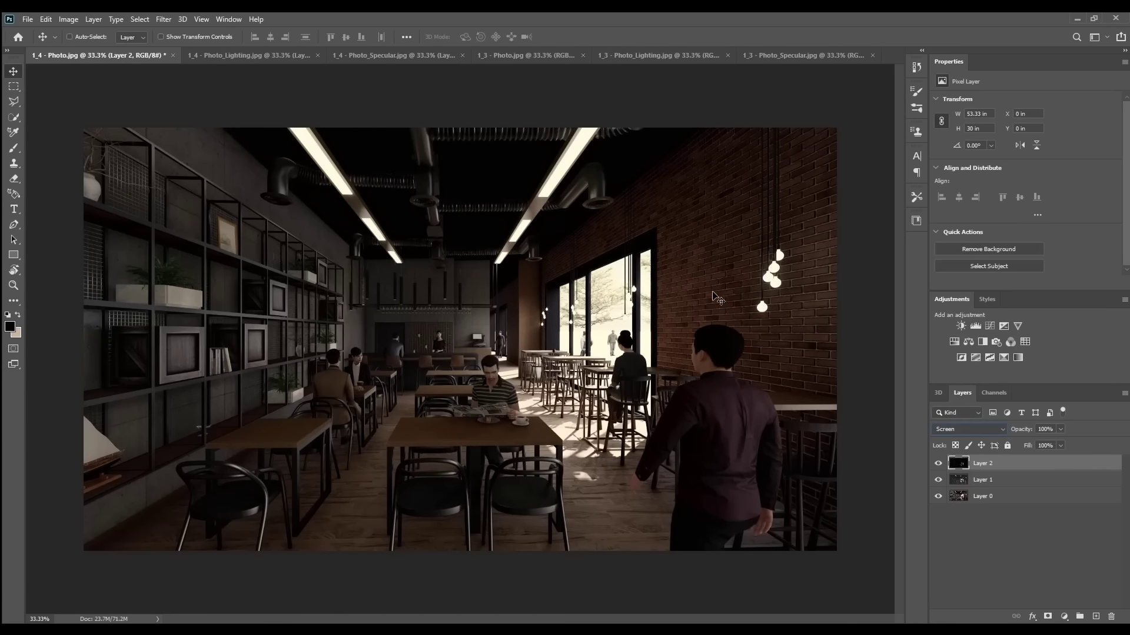
Close the 1_4 lighting and specular documents without saving and merge the three layers of 1_4 - Photo.jpg
{"action": "left_click", "coordinate": [317, 55]}
{"action": "key", "text": "n"}
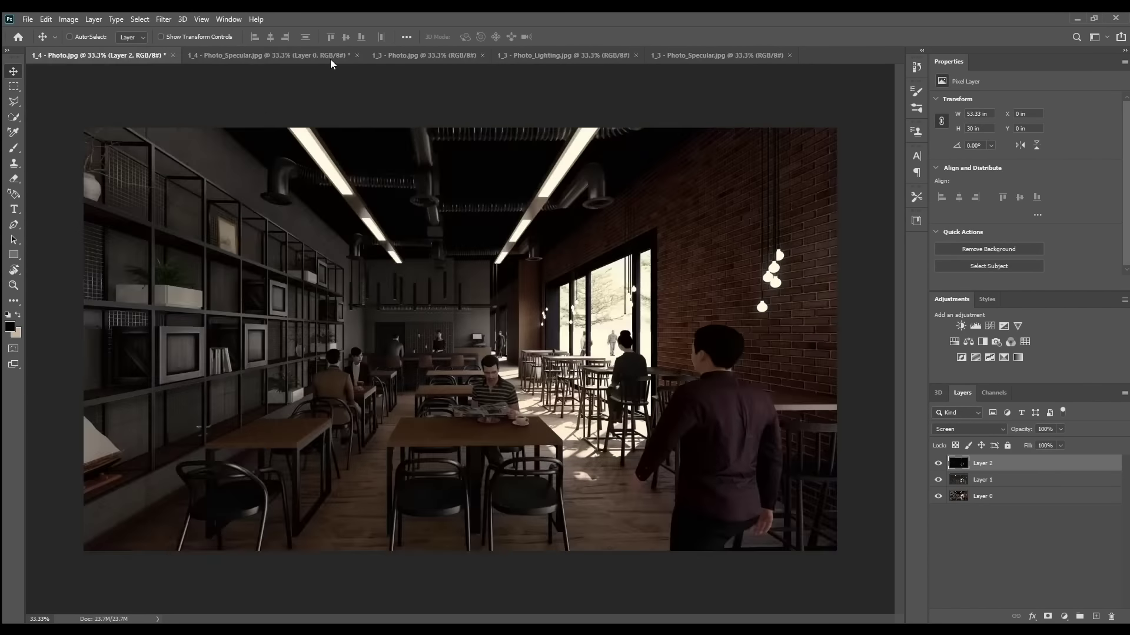
{"action": "left_click", "coordinate": [357, 55]}
{"action": "left_click", "coordinate": [557, 242]}
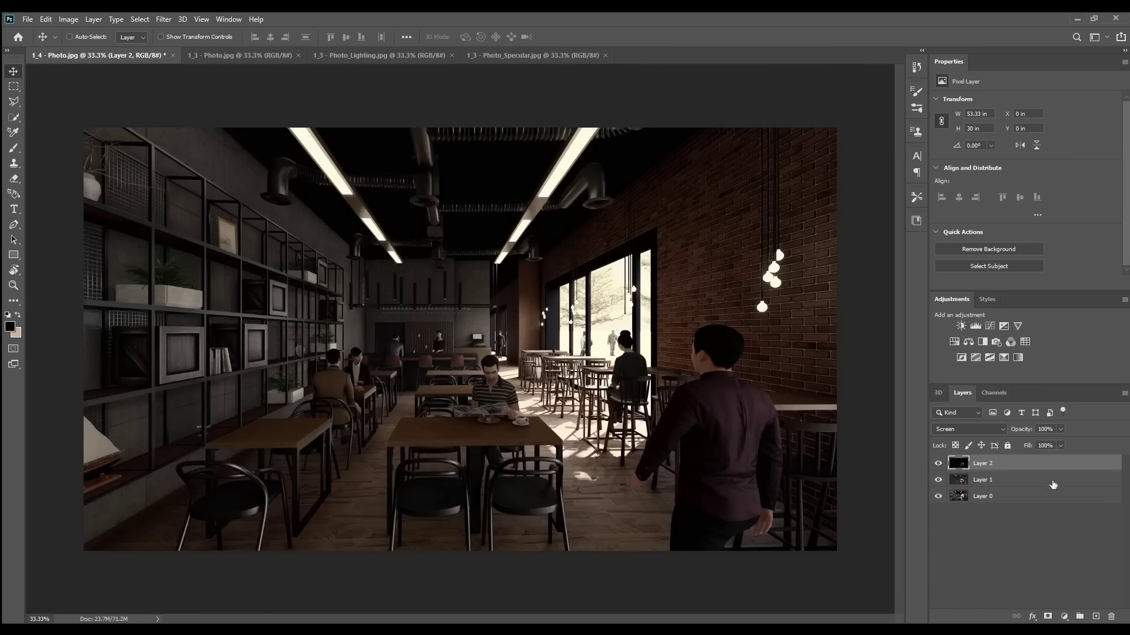
{"action": "right_click", "coordinate": [1030, 507]}
{"action": "left_click", "coordinate": [994, 360]}
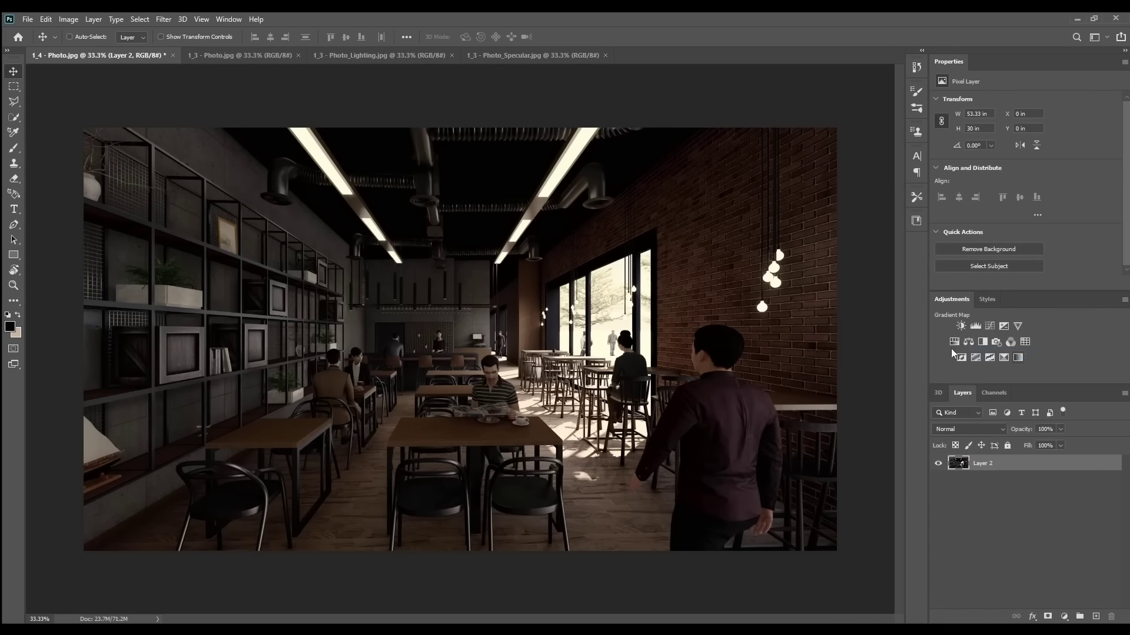
Open the merged layer in the Camera Raw Filter and set the temperature to +13 and the tint to +5
{"action": "left_click", "coordinate": [163, 19]}
{"action": "left_click", "coordinate": [205, 92]}
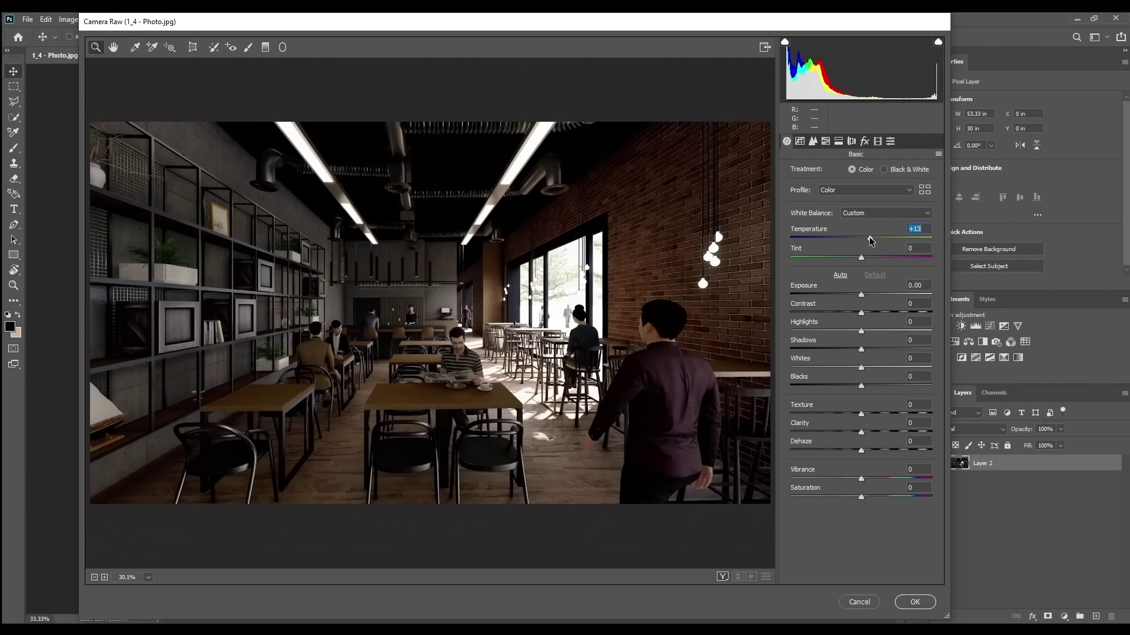
{"action": "left_click", "coordinate": [870, 238]}
{"action": "left_click", "coordinate": [865, 257]}
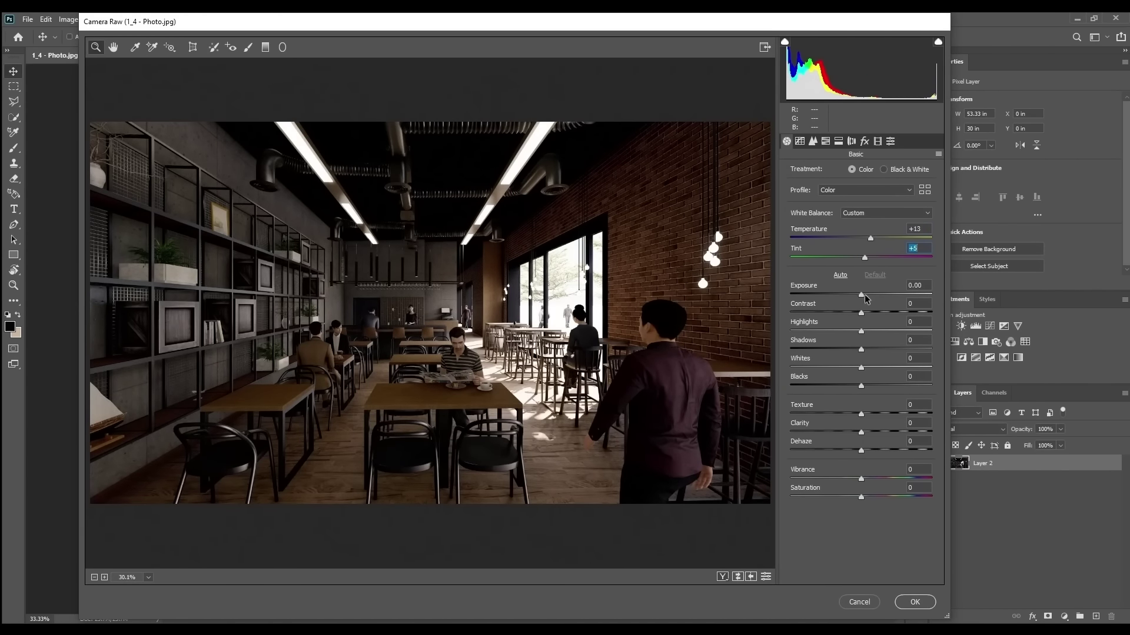
Set exposure to +0.80, contrast +10, highlights -18, shadows +2, whites -13, texture +8 and clarity +10
{"action": "left_click_drag", "start_coordinate": [861, 295], "coordinate": [873, 297]}
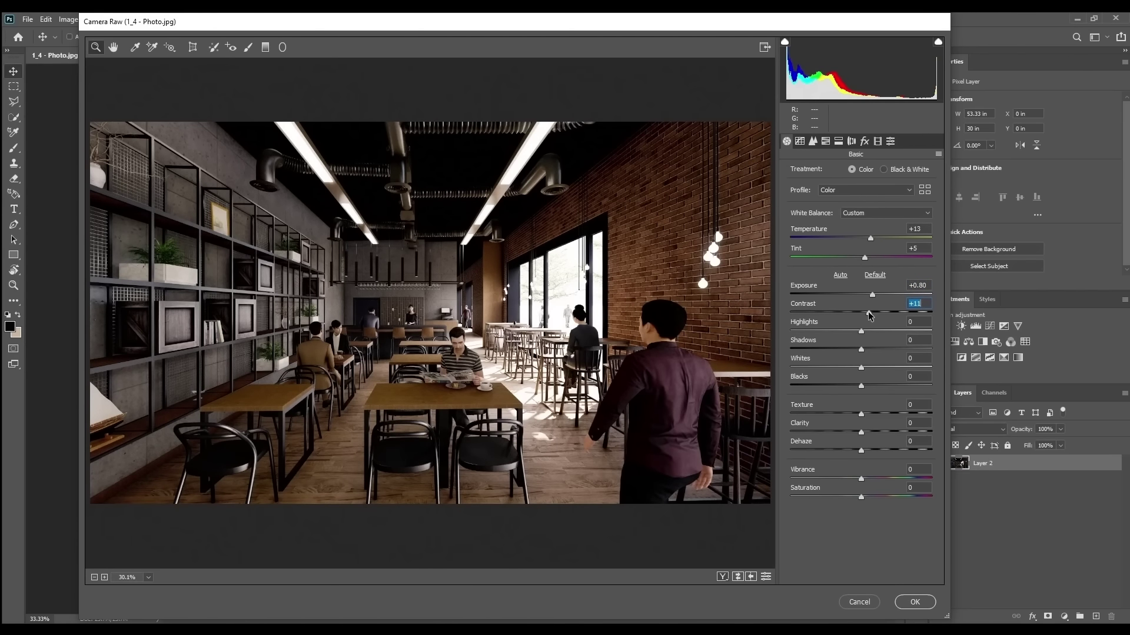
{"action": "left_click_drag", "start_coordinate": [864, 334], "coordinate": [845, 334]}
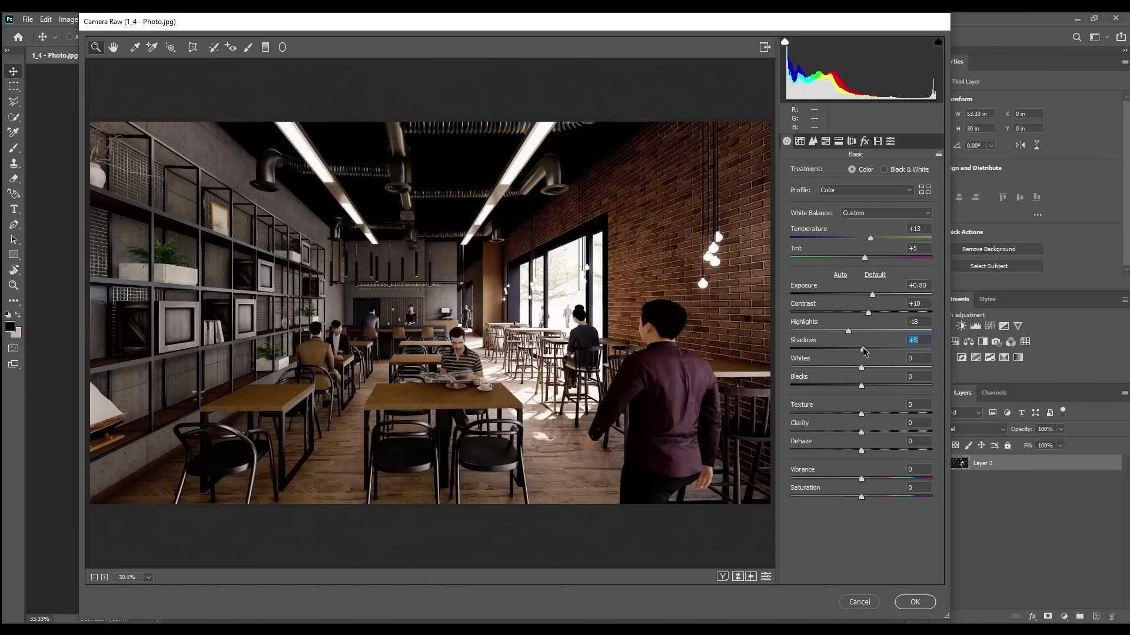
{"action": "double_click", "coordinate": [853, 386]}
{"action": "left_click_drag", "start_coordinate": [861, 413], "coordinate": [866, 415]}
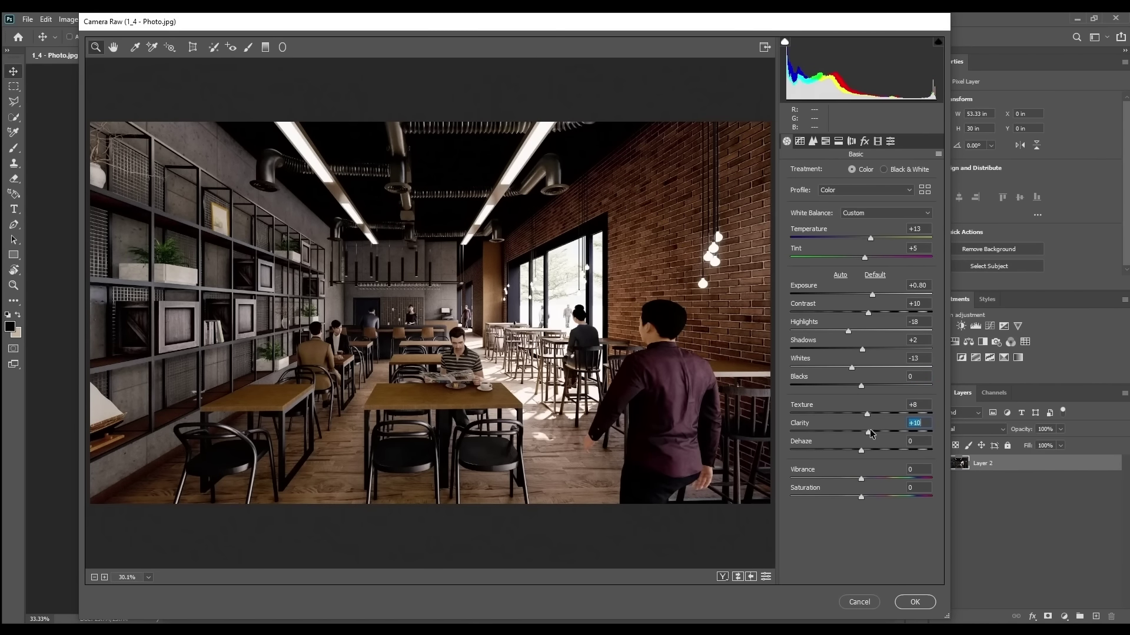
{"action": "left_click_drag", "start_coordinate": [861, 451], "coordinate": [857, 457]}
Shape the parametric tone curve with highlights -16, lights +4, darks -4 and shadows about -8
{"action": "left_click", "coordinate": [800, 142]}
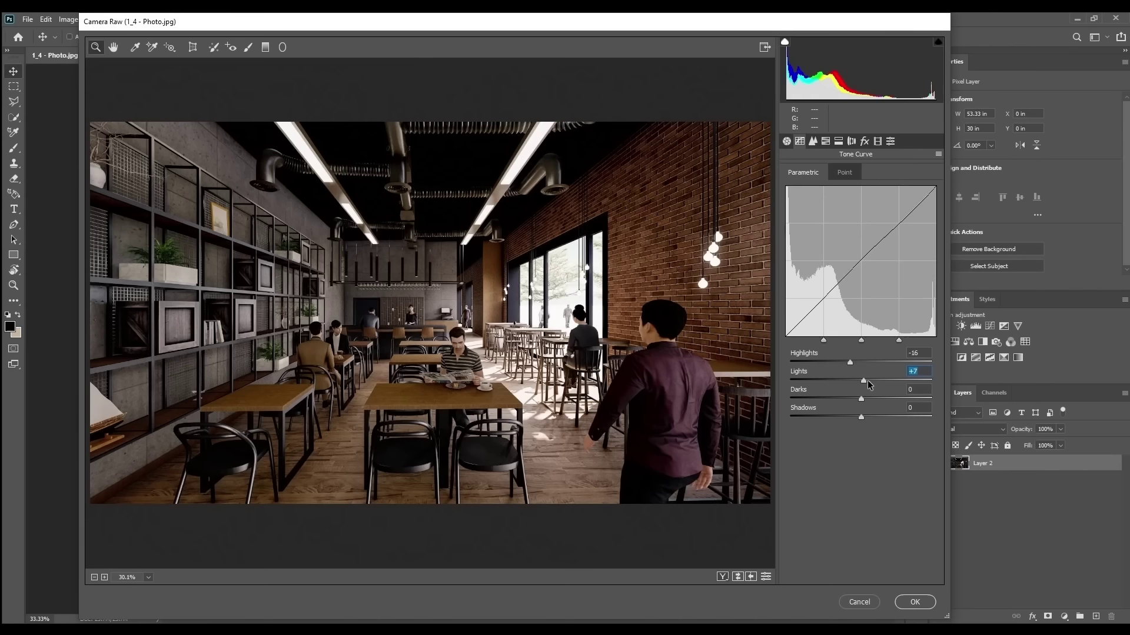
{"action": "mouse_move", "coordinate": [867, 380]}
{"action": "left_mouse_down"}
{"action": "mouse_move", "coordinate": [842, 381]}
{"action": "mouse_move", "coordinate": [863, 380]}
{"action": "left_mouse_up"}
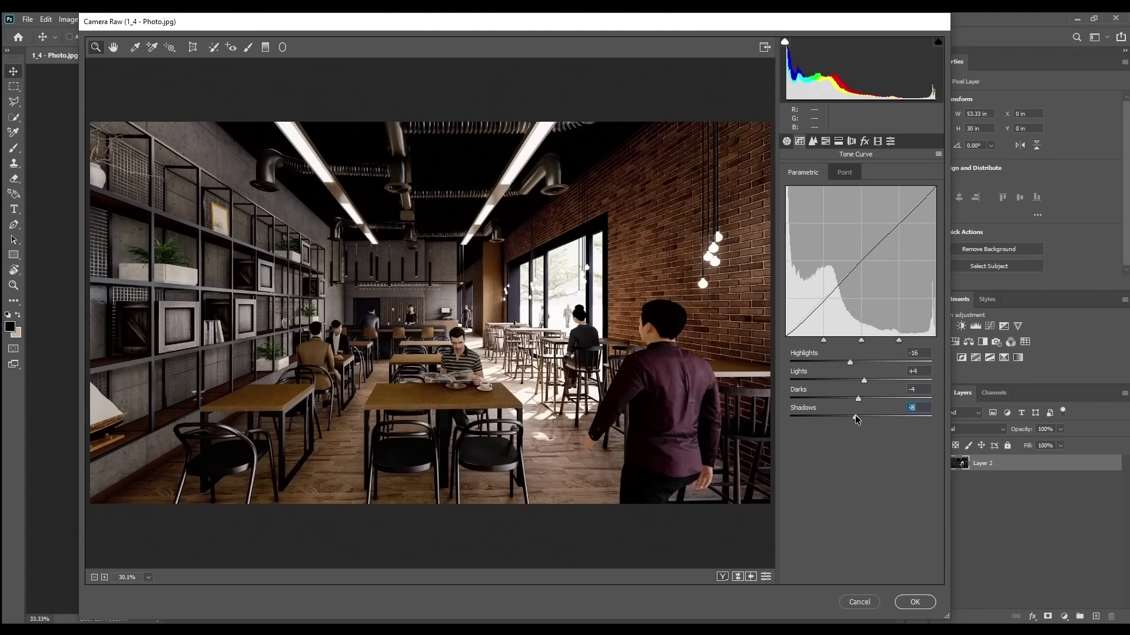
Set the sharpening amount to about 6 and lower the saturation of the reds to about -29
{"action": "left_click", "coordinate": [813, 141]}
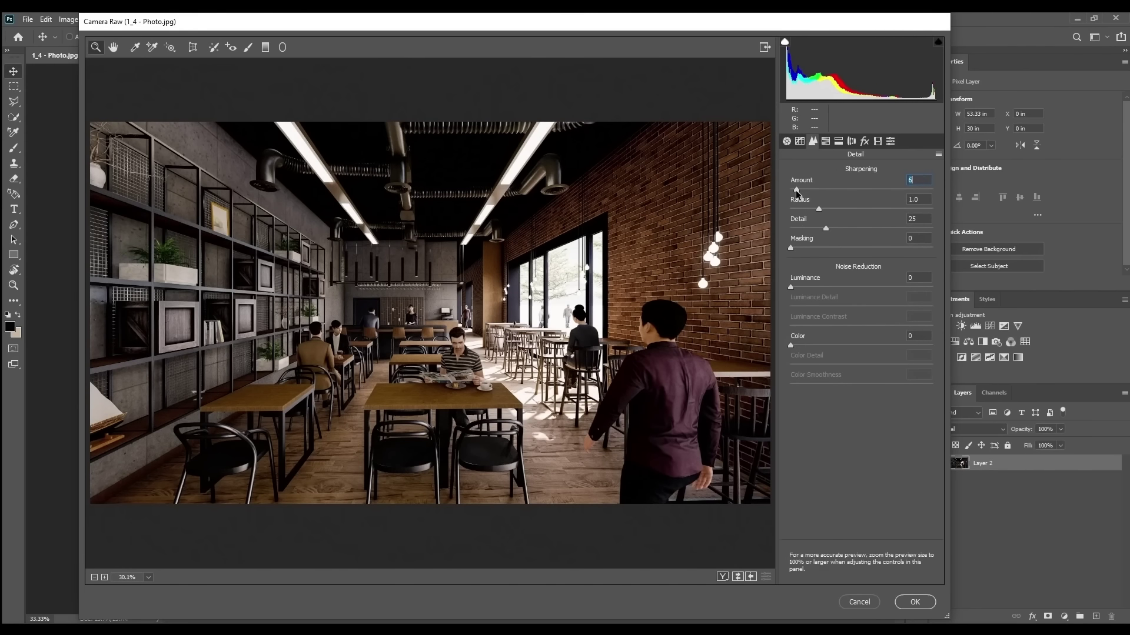
{"action": "left_click", "coordinate": [826, 141]}
{"action": "left_click", "coordinate": [838, 141]}
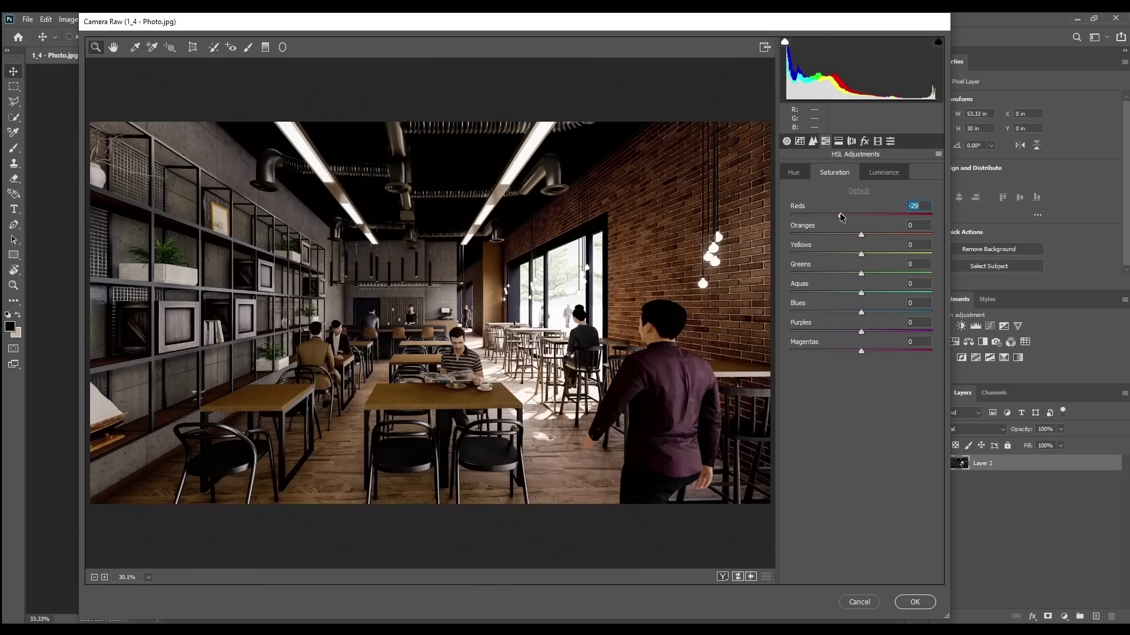